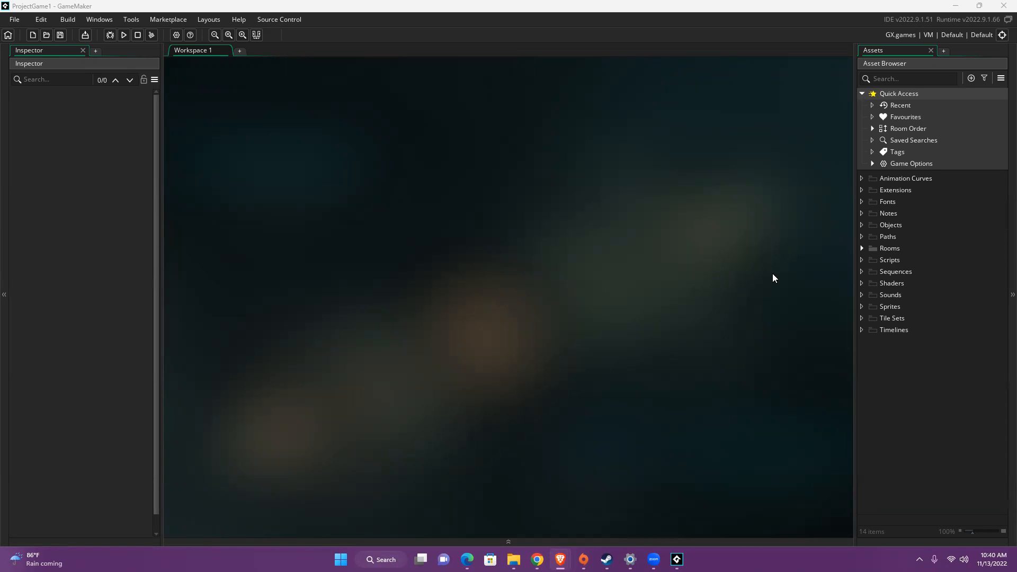
Create a new sprite in the Sprites group, name it sprChar, and open its image for editing
left_click(884, 307)
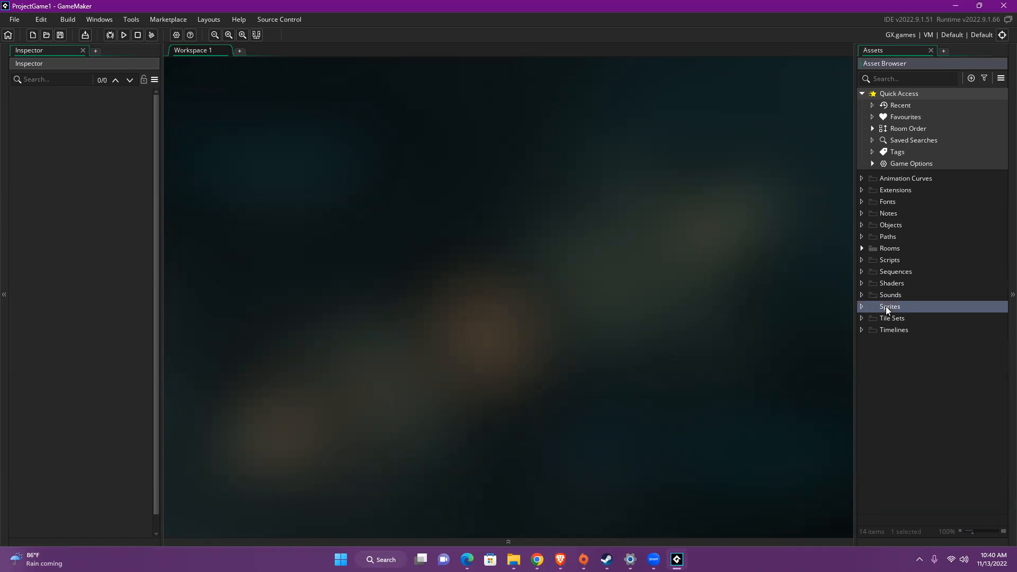
right_click(886, 306)
mouse_move(910, 314)
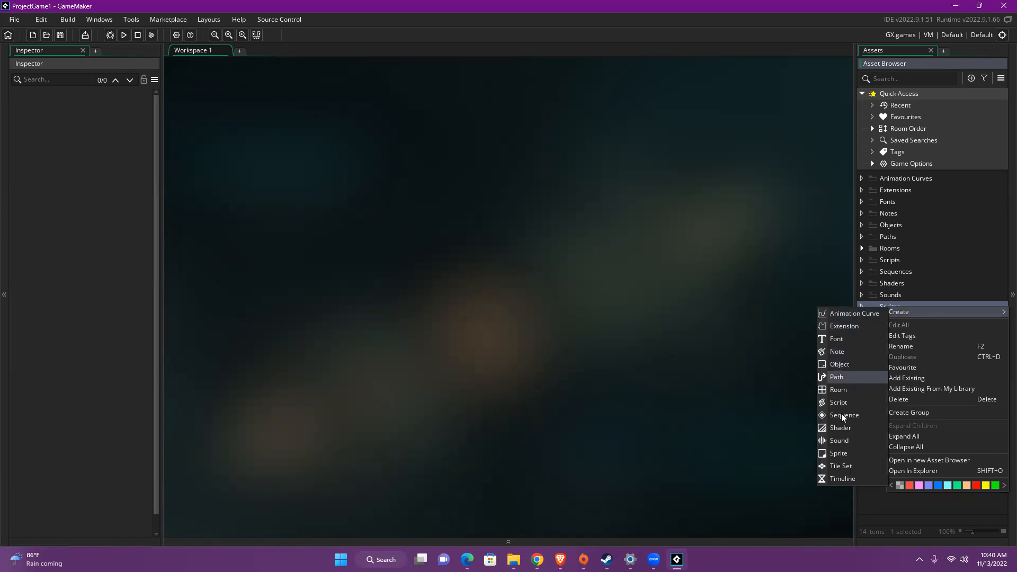
left_click(845, 454)
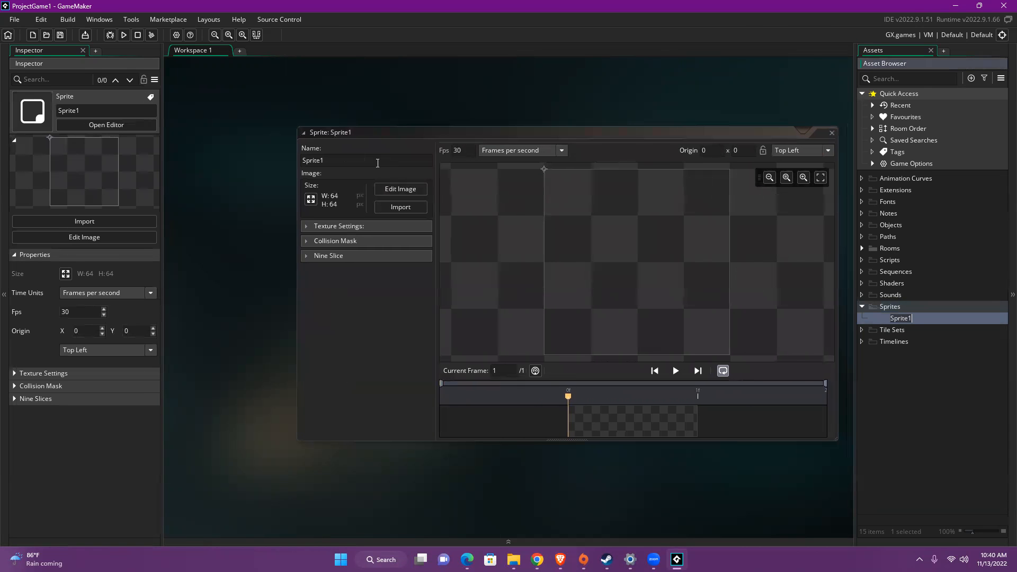
left_click(383, 164)
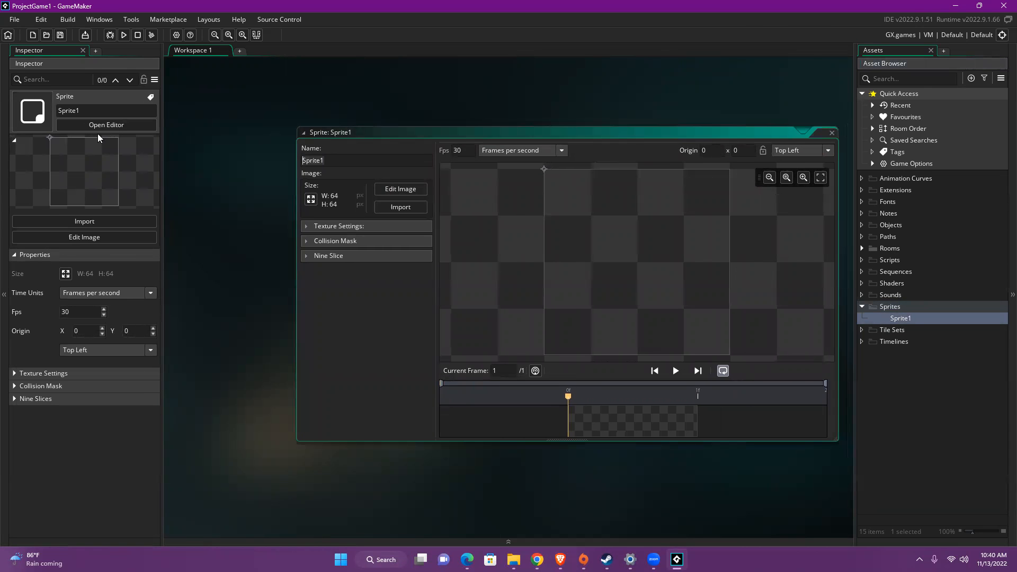
type("sprChar")
left_click_drag(526, 129, 479, 121)
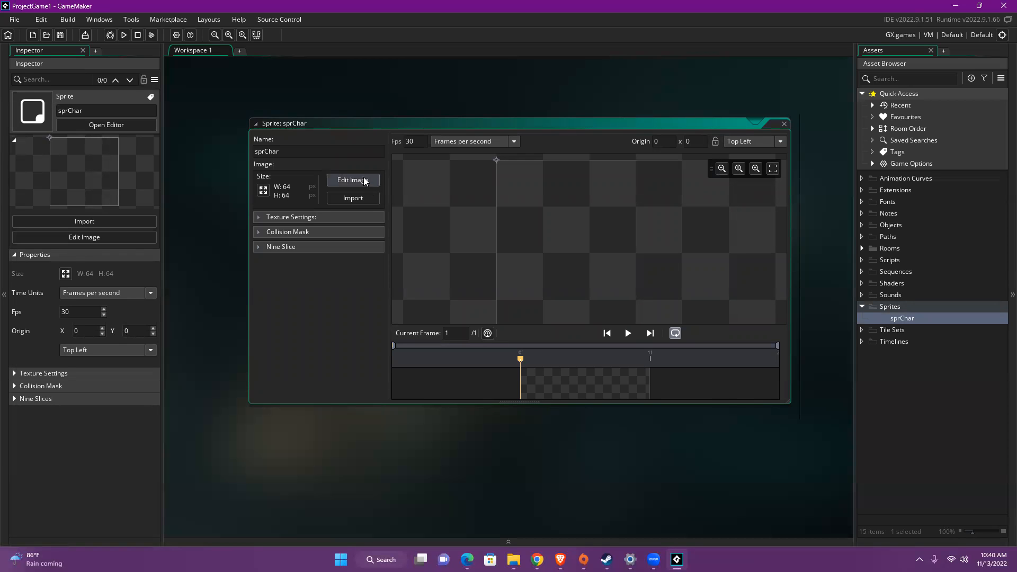
left_click(346, 183)
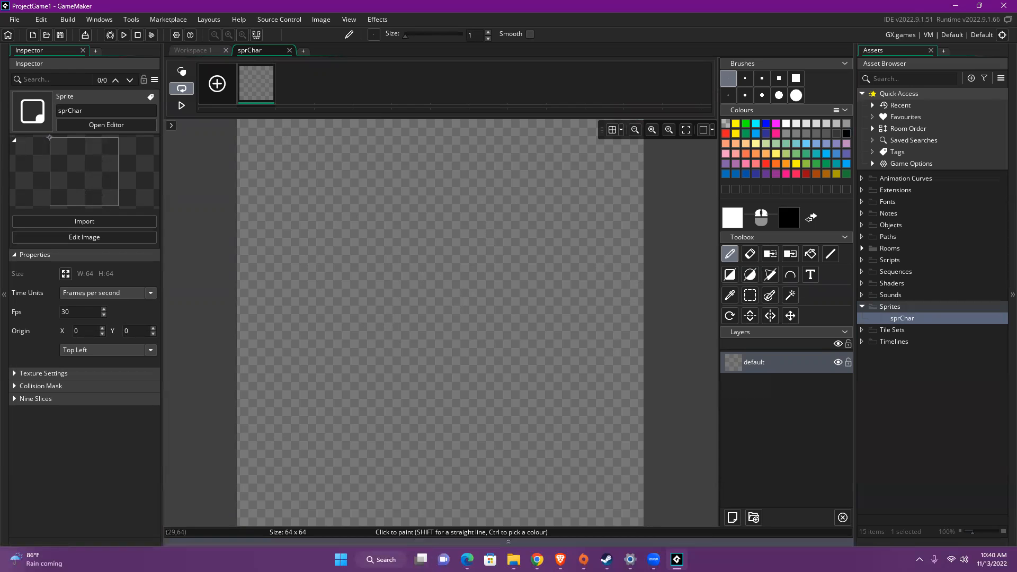
Switch to Notepad and write the note "1 design = 1 frame", leaving a blank line below it
left_click(382, 559)
type("notepad")
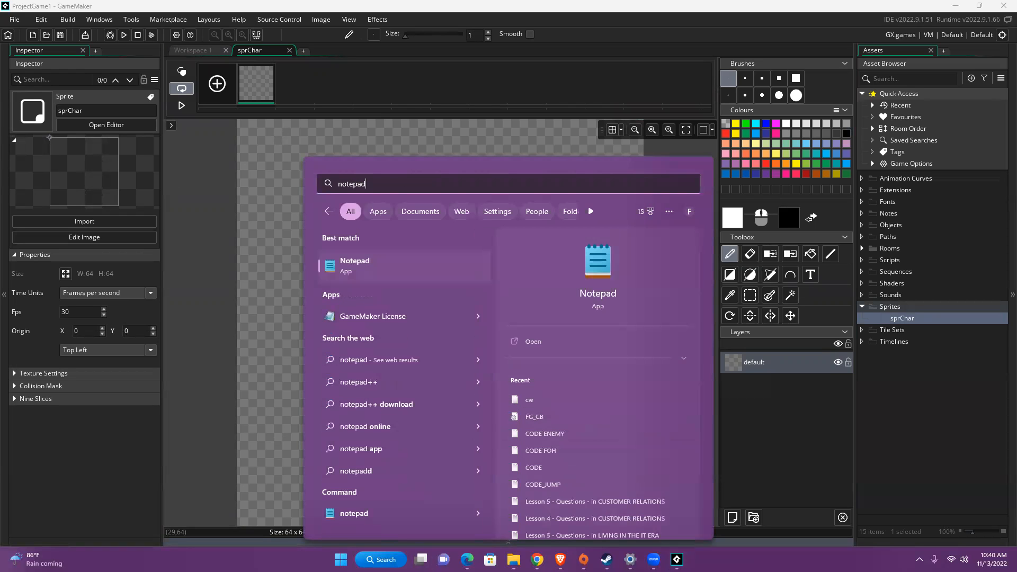
key("Return")
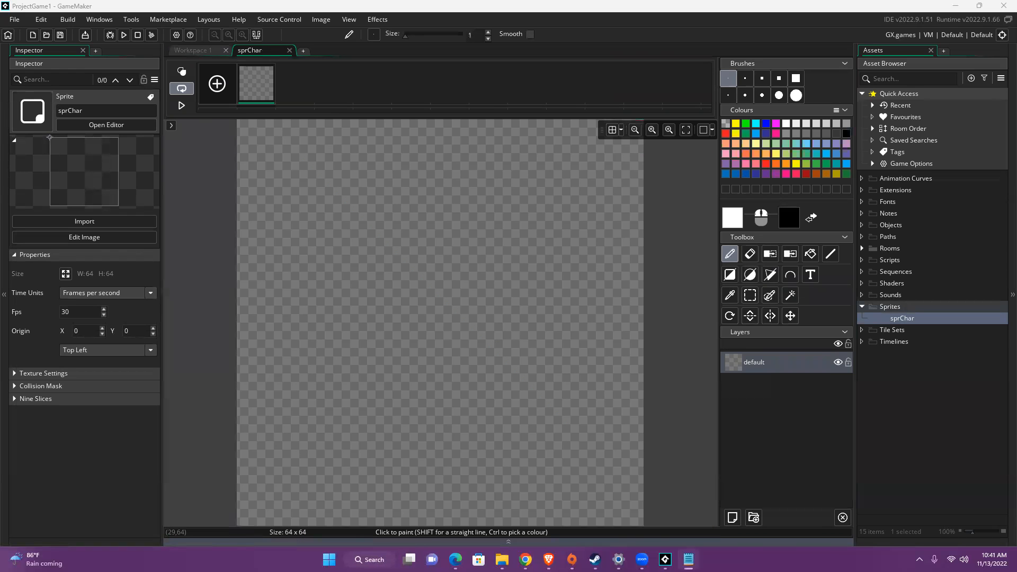
type("1 de")
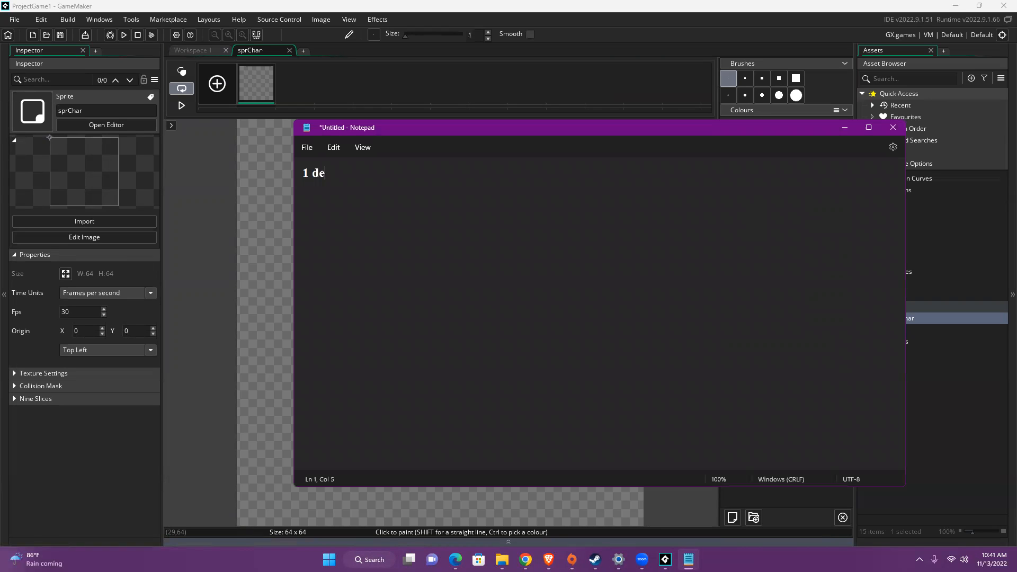
type("sign = 1 frame")
key("Return")
key("Return")
Add a second note reading "1 scene or action = a couple of frames"
type("1 ")
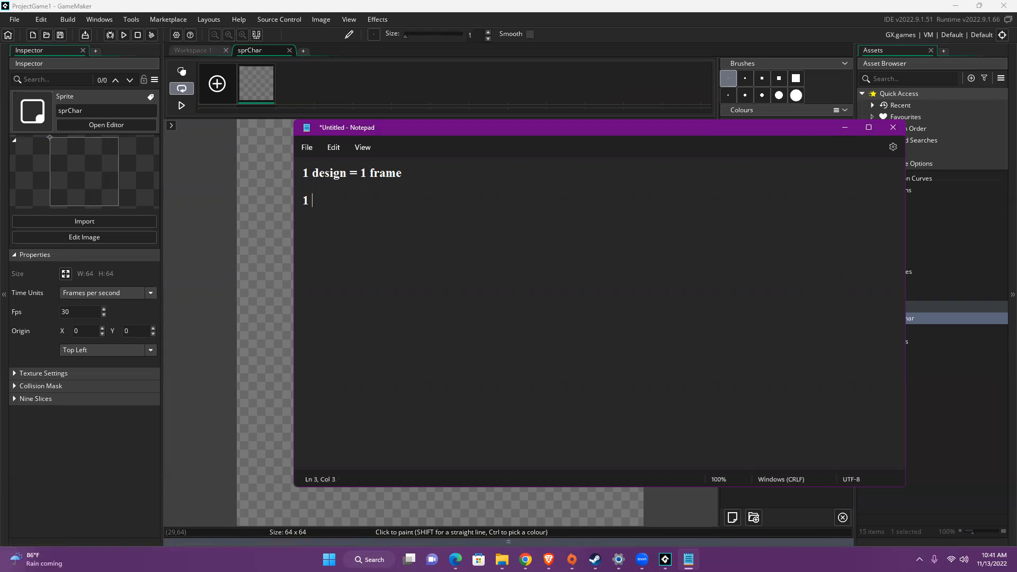
type("scene or action = a coucple")
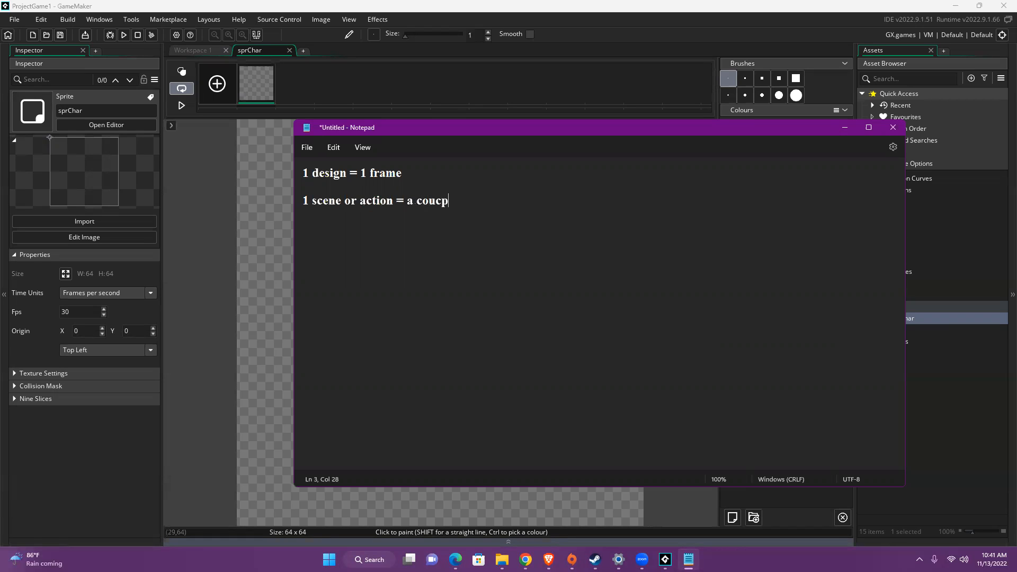
key("BackSpace")
key("BackSpace")
key("BackSpace")
key("BackSpace")
type("ple of frames")
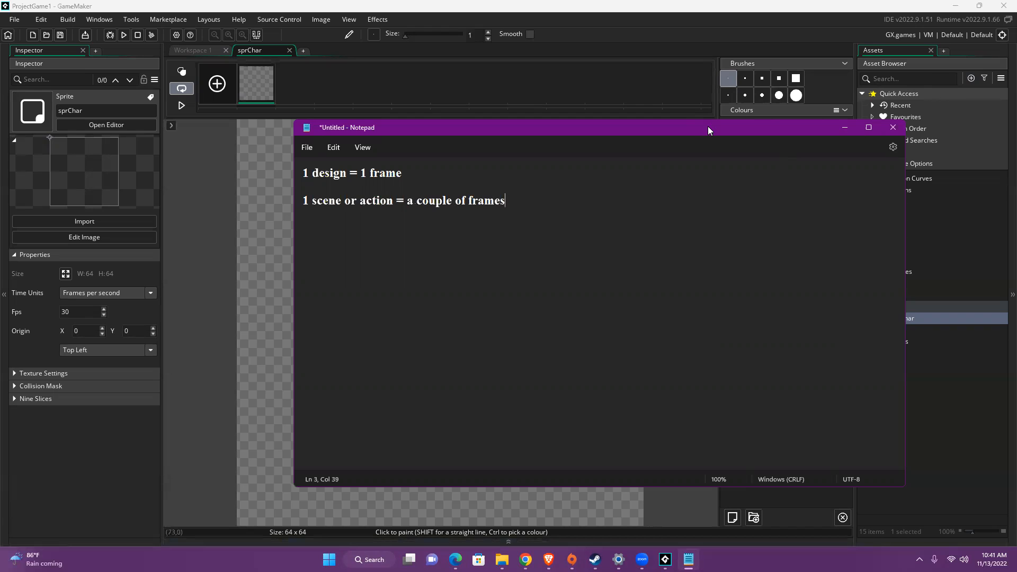
Switch back to GameMaker and draw a black stick figure with straight arms on the first frame using the Pencil
key("alt+Tab")
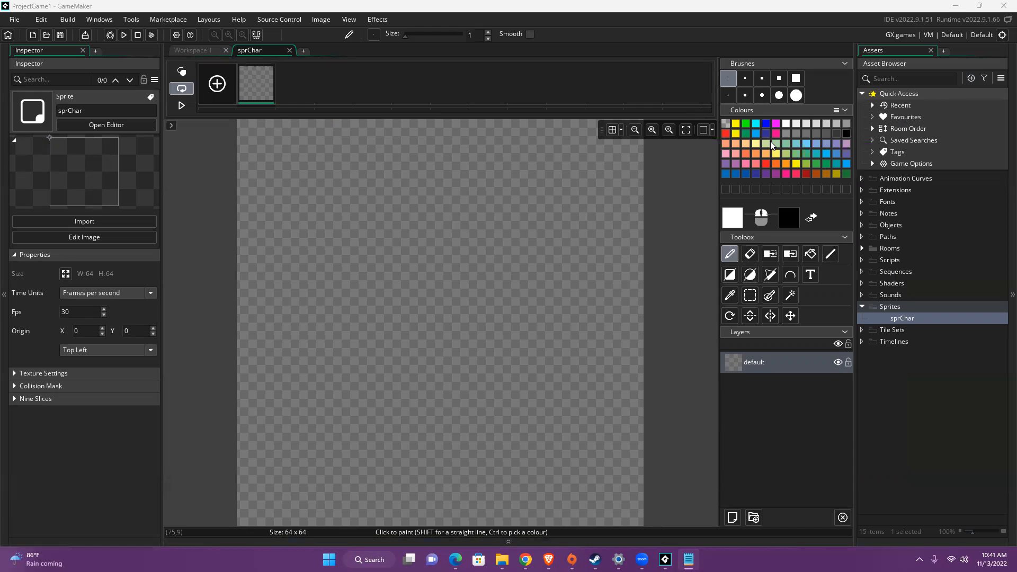
left_click(846, 134)
left_click(481, 185)
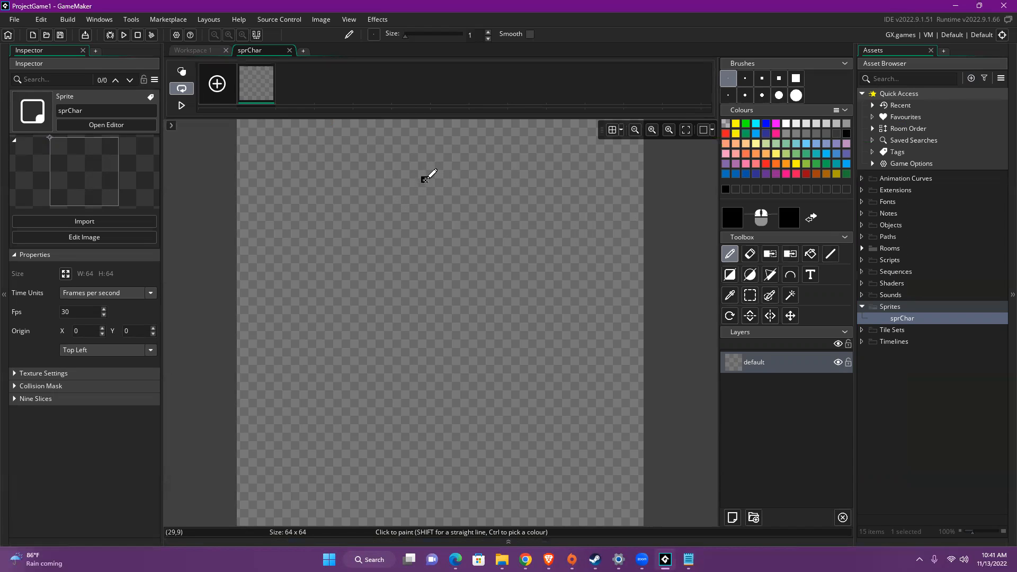
mouse_move(434, 185)
left_mouse_down()
mouse_move(412, 185)
mouse_move(360, 276)
mouse_move(513, 288)
mouse_move(454, 176)
mouse_move(447, 191)
left_mouse_up()
mouse_move(444, 317)
left_mouse_down()
mouse_move(427, 416)
mouse_move(517, 482)
mouse_move(514, 490)
left_mouse_up()
left_click_drag(425, 418, 367, 492)
left_click_drag(352, 351, 537, 352)
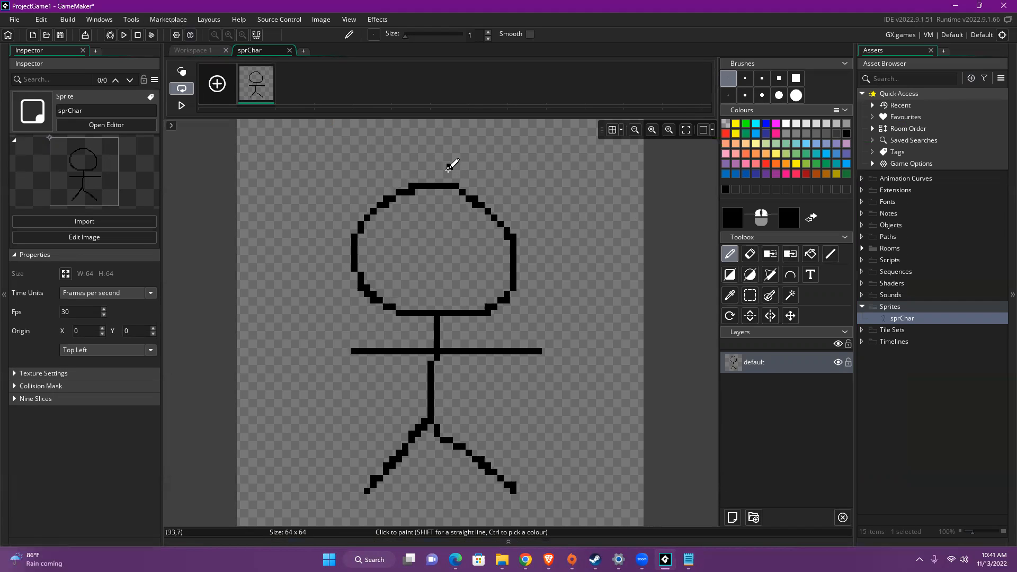
Add a second frame and draw a black stick figure in a walking pose with bent arms and legs
left_click(217, 84)
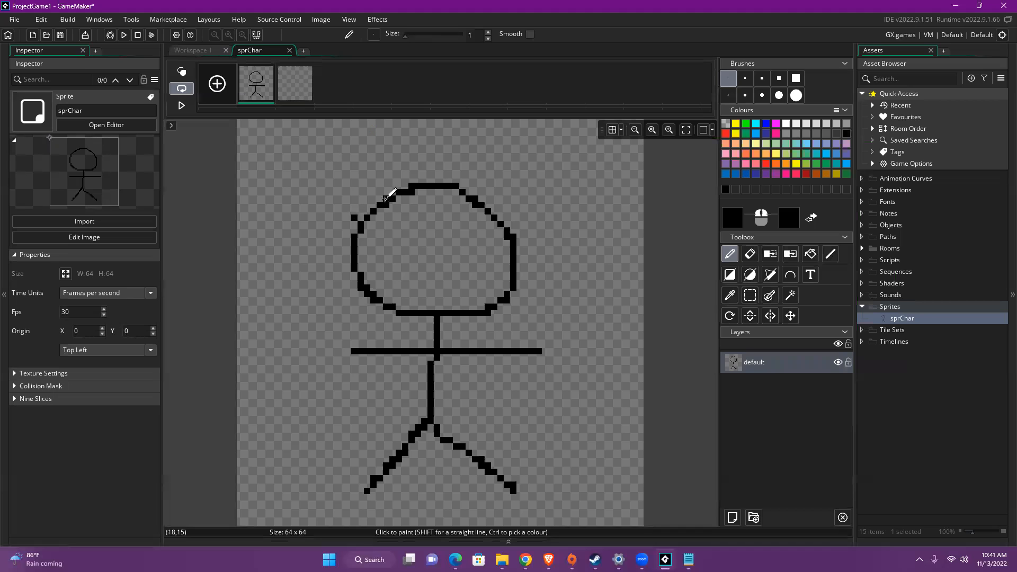
left_click(311, 94)
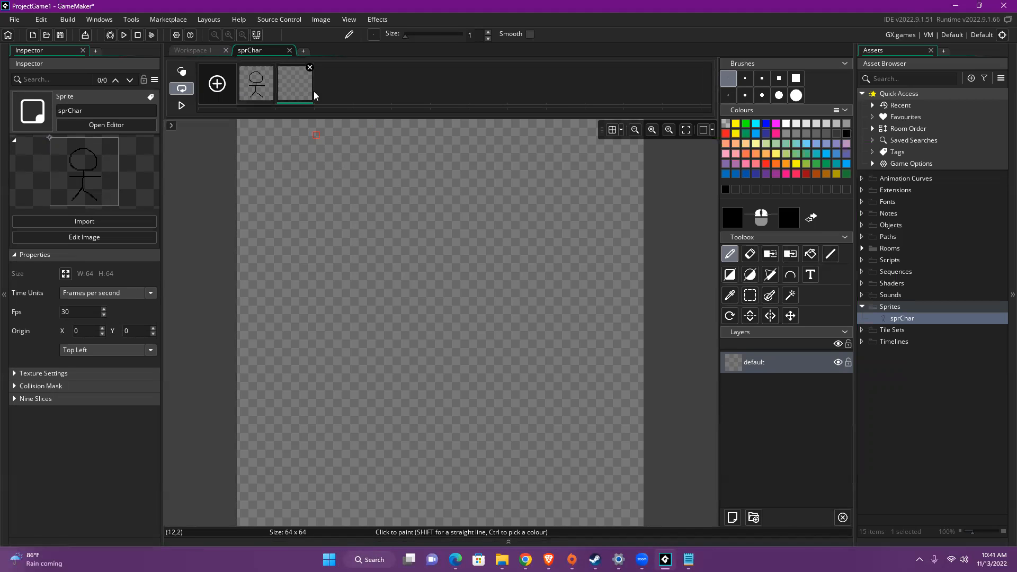
mouse_move(444, 197)
left_mouse_down()
mouse_move(364, 268)
mouse_move(483, 306)
mouse_move(433, 192)
left_mouse_up()
mouse_move(437, 316)
left_mouse_down()
mouse_move(445, 397)
mouse_move(507, 465)
left_mouse_up()
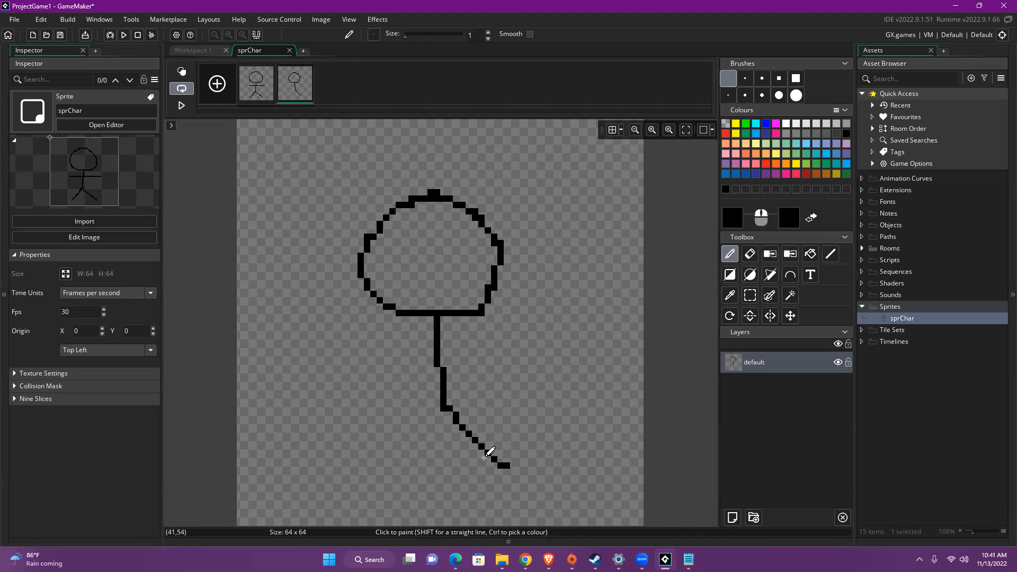
left_click_drag(450, 411, 364, 511)
left_click_drag(510, 466, 462, 506)
left_click_drag(444, 345, 403, 376)
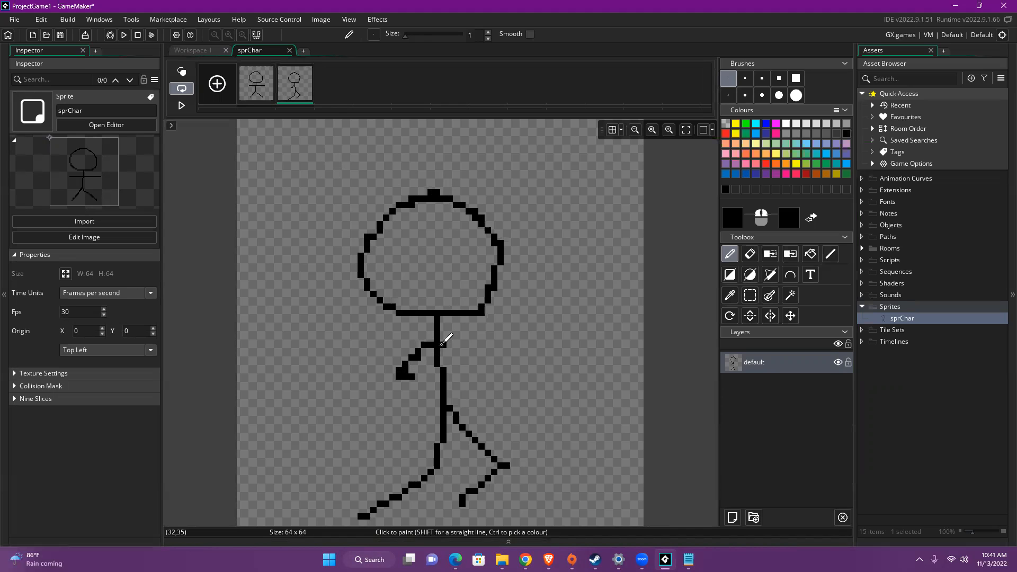
left_click_drag(444, 347, 496, 376)
left_click(411, 344)
Play the two-frame animation preview and stop it
left_click(181, 106)
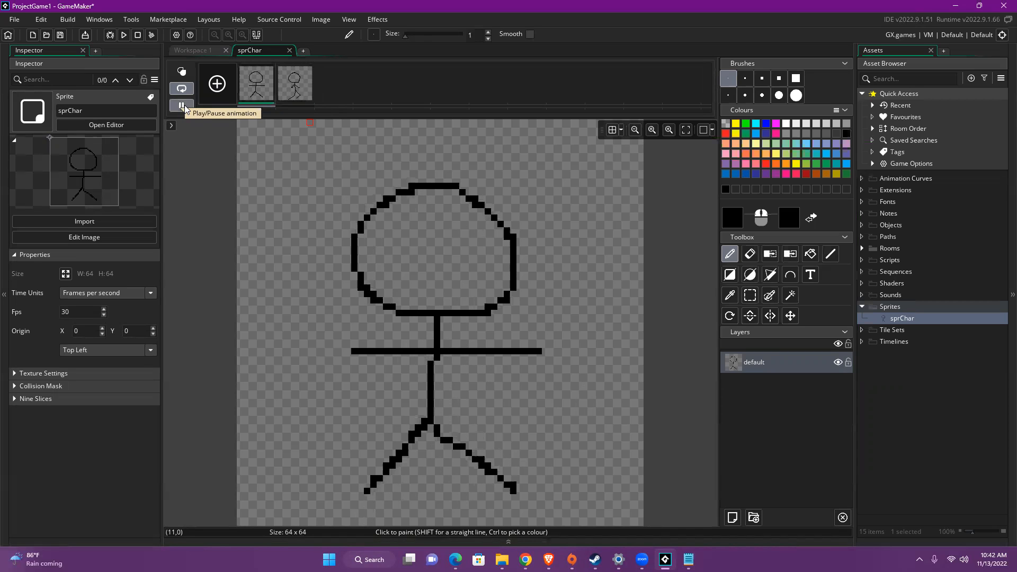
left_click(185, 105)
Delete the walking-pose frame and the first stick-figure frame to clear the sprite
left_click(300, 85)
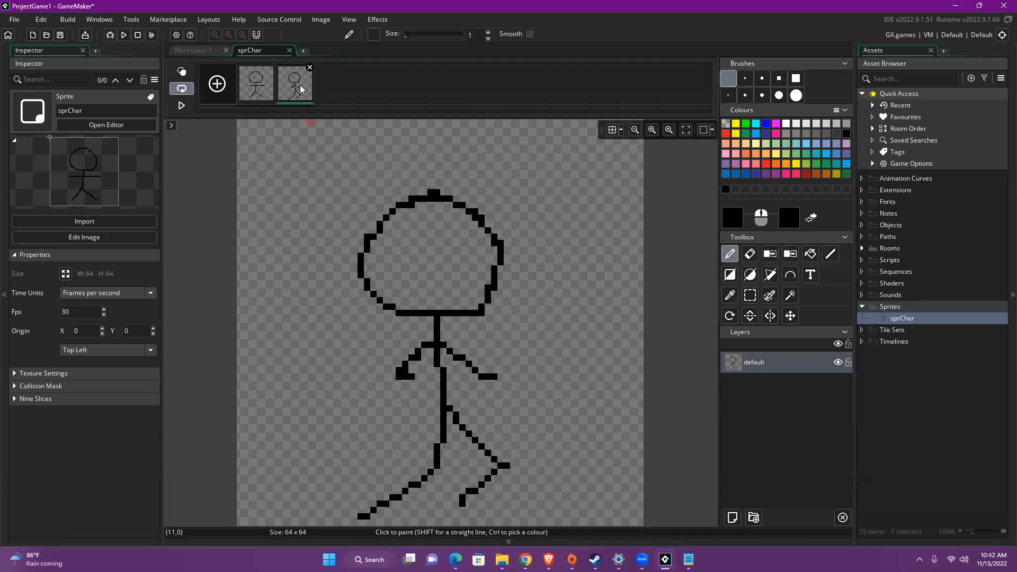
left_click(310, 68)
left_click(535, 310)
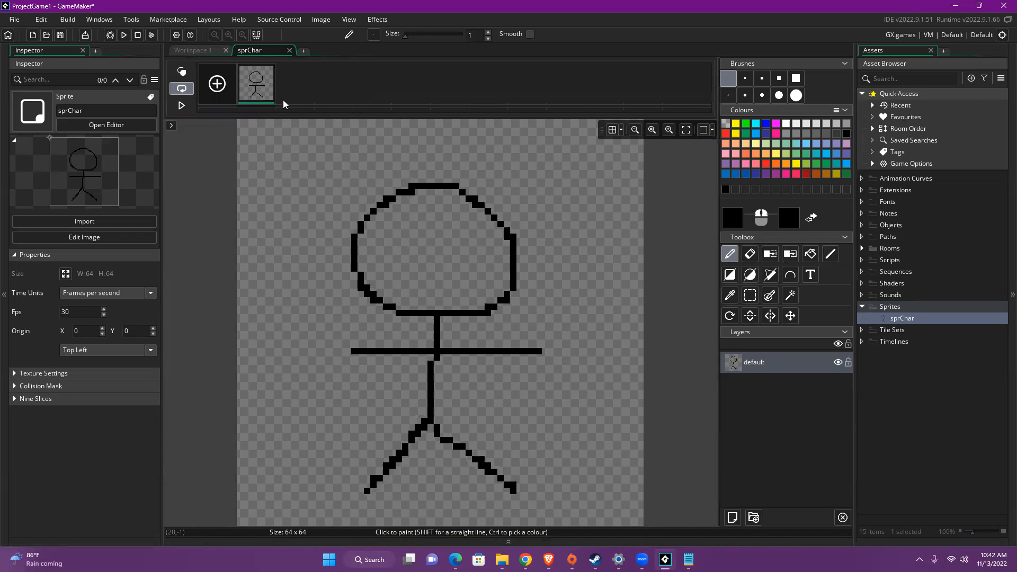
left_click(273, 70)
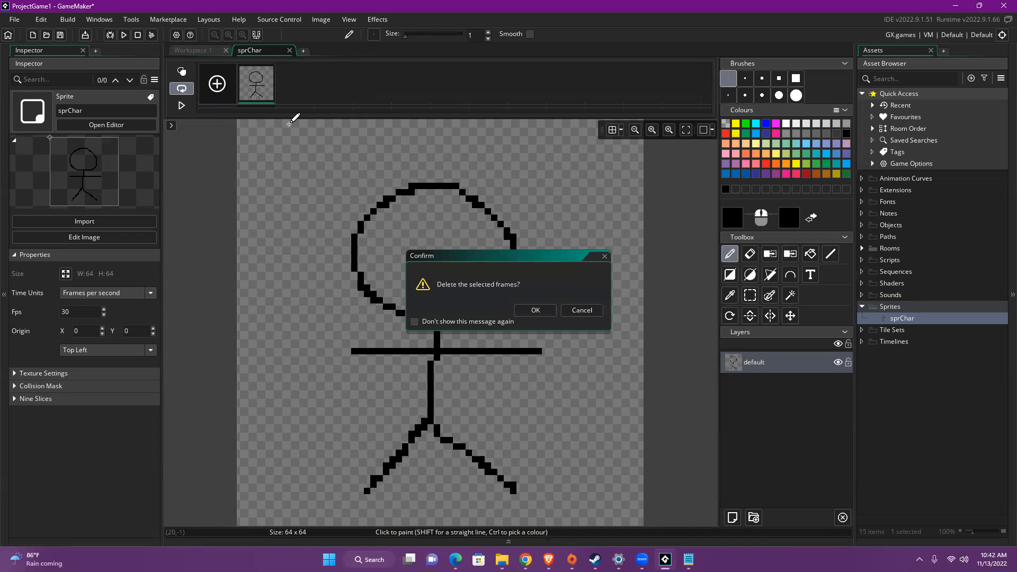
left_click(526, 310)
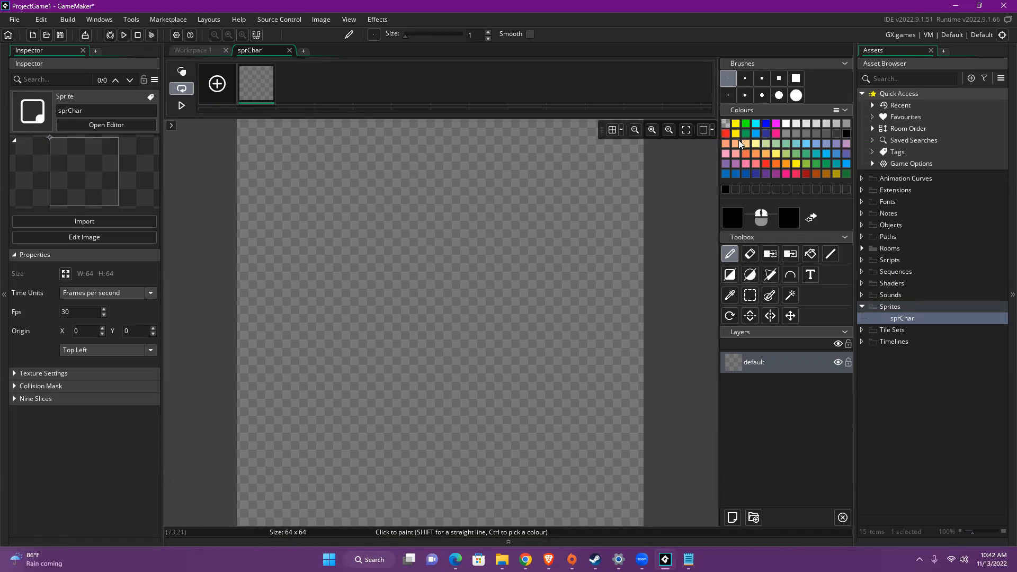
Choose red as the primary drawing colour
left_click(725, 133)
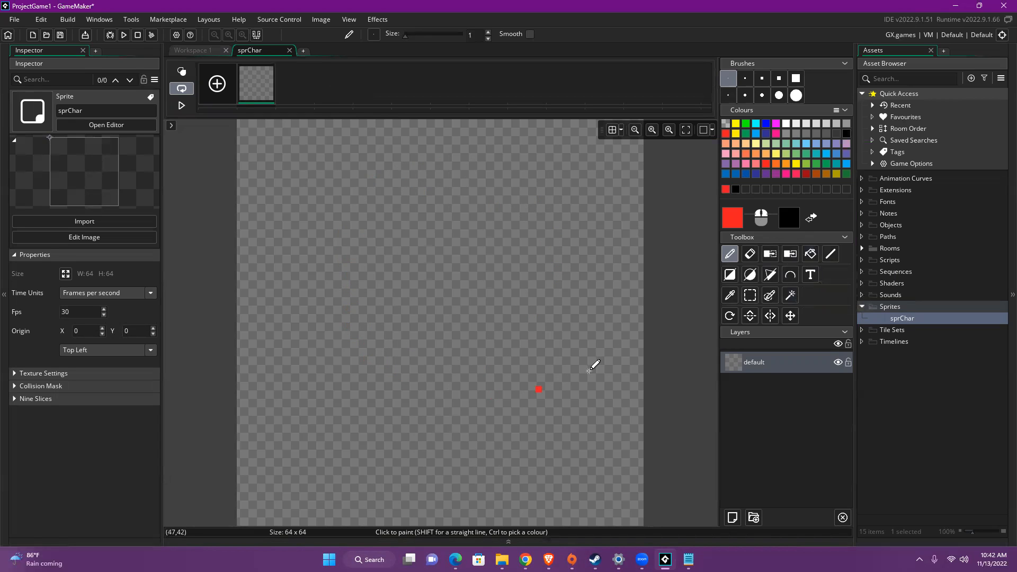
Examine the sprite's frame rate and resize properties without changing them
left_click(77, 311)
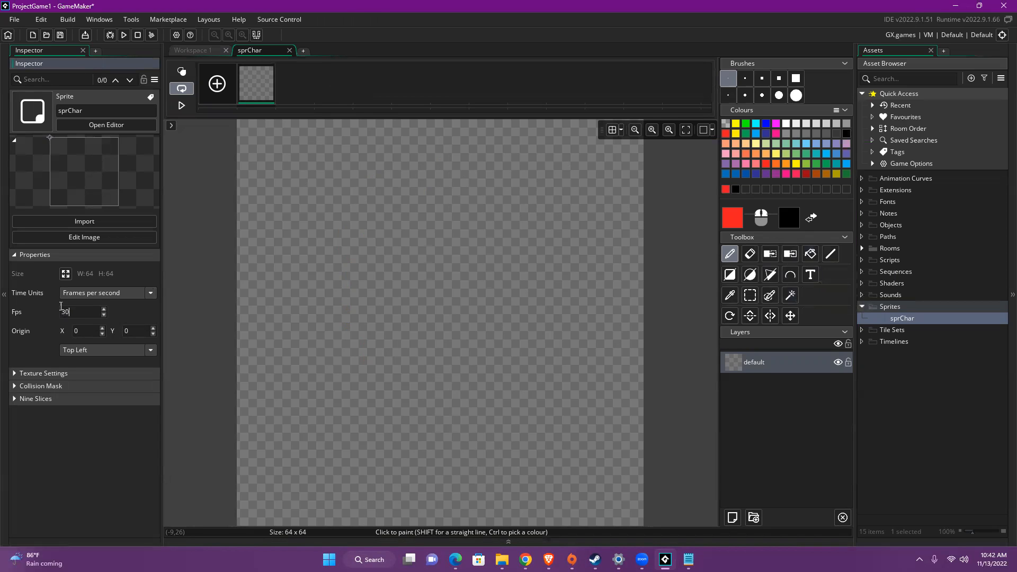
left_click_drag(69, 311, 30, 303)
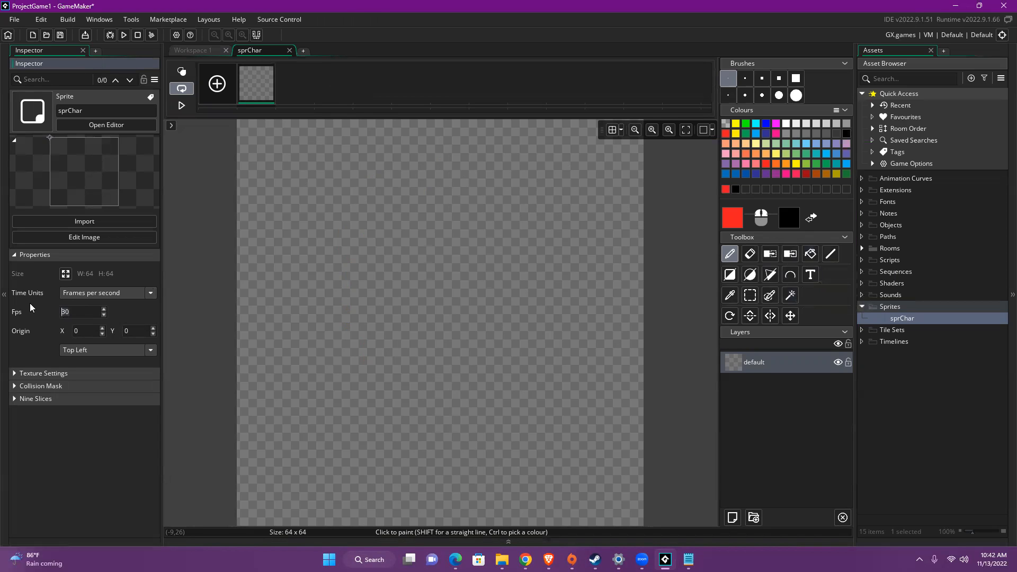
left_click(79, 312)
left_click(65, 274)
left_click_drag(161, 46, 290, 171)
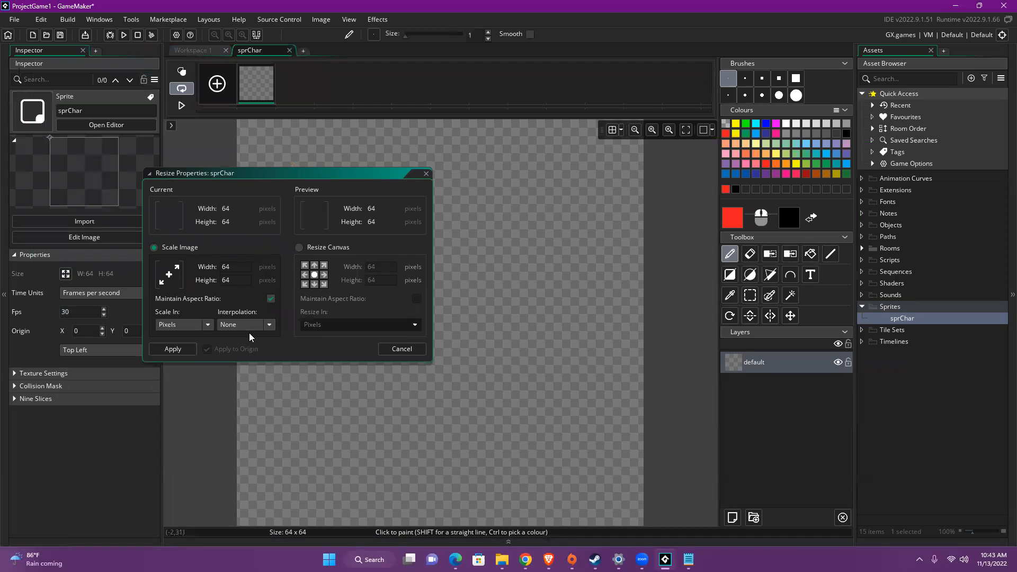
left_click(413, 352)
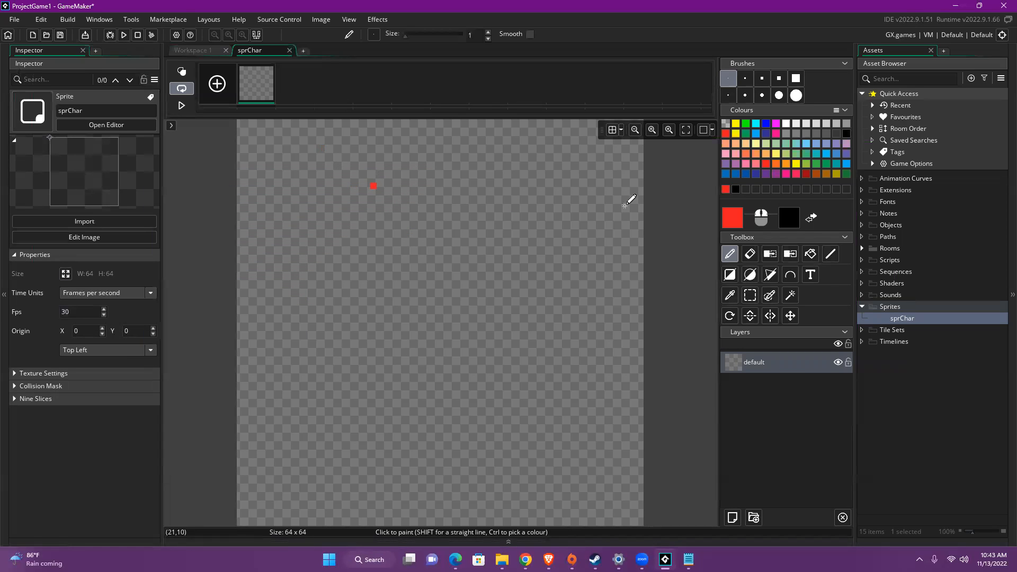
Flood-fill the whole canvas with red, refill it with blue, and close sprChar's image and sprite editors
left_click(812, 253)
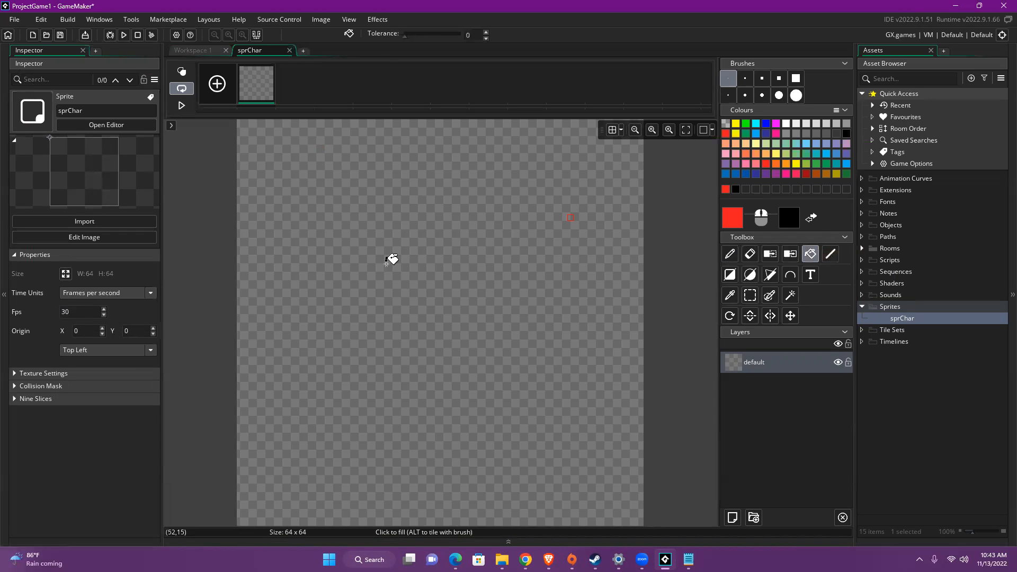
left_click(477, 238)
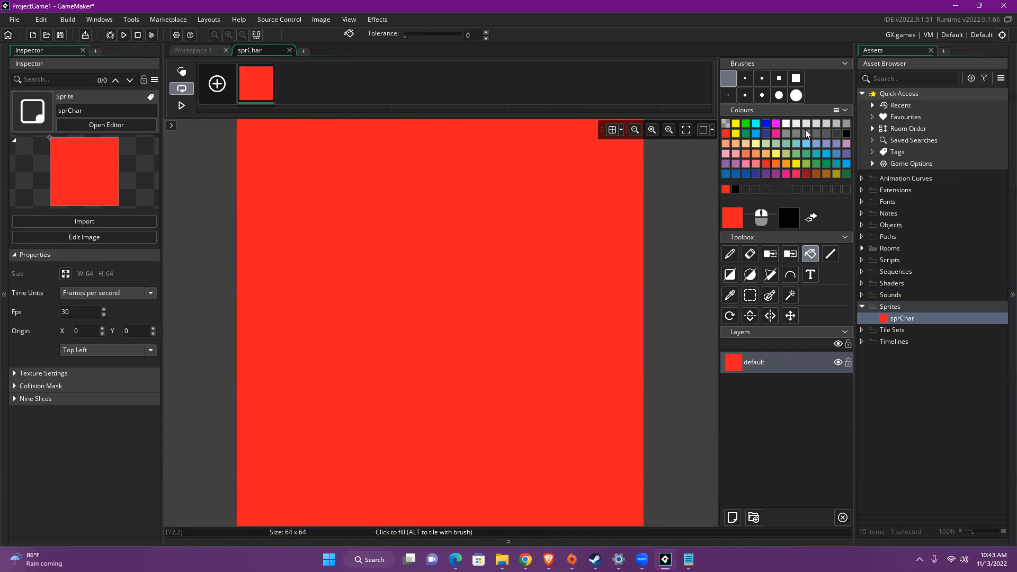
left_click(766, 123)
left_click(613, 189)
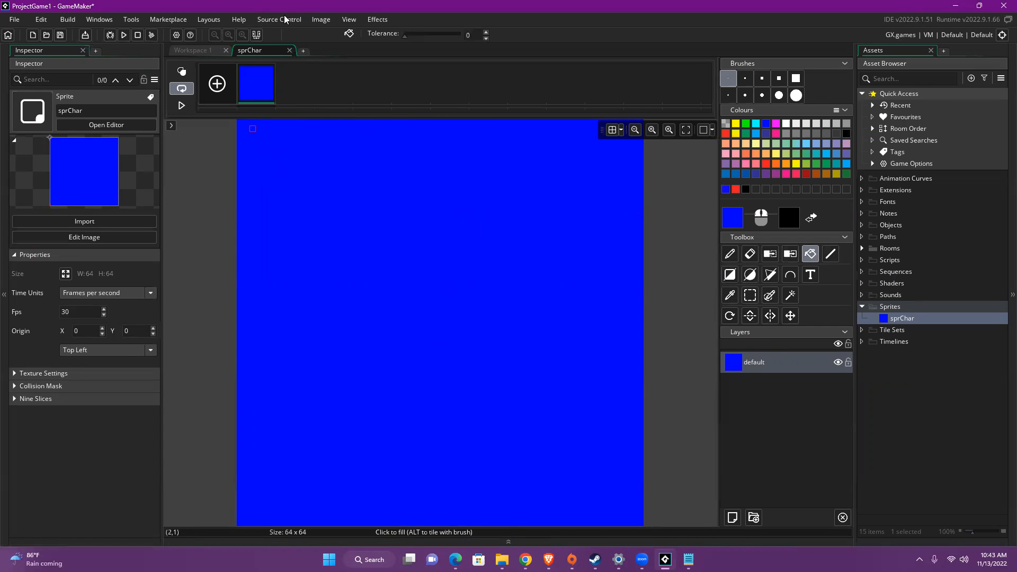
left_click(289, 51)
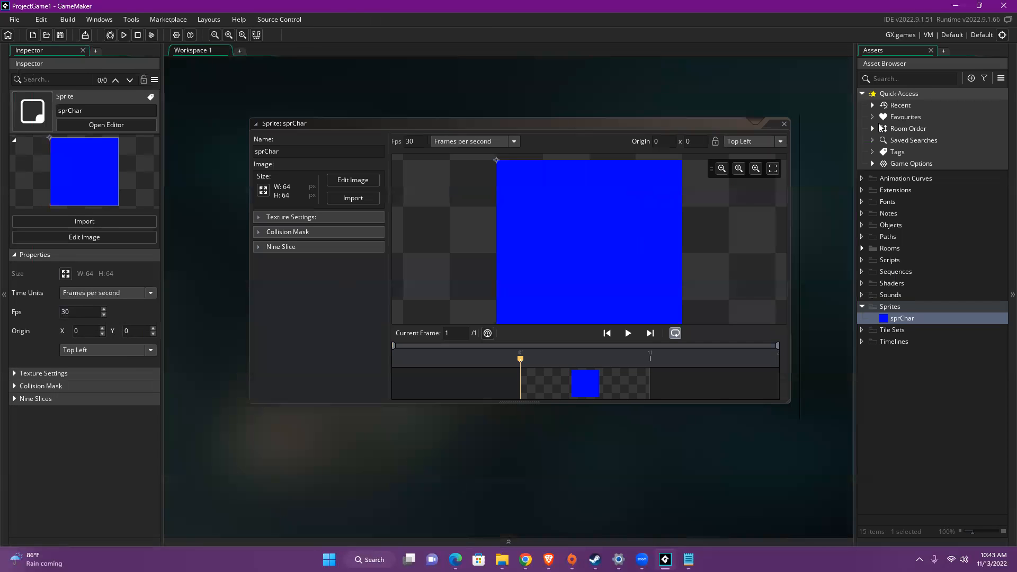
left_click(784, 123)
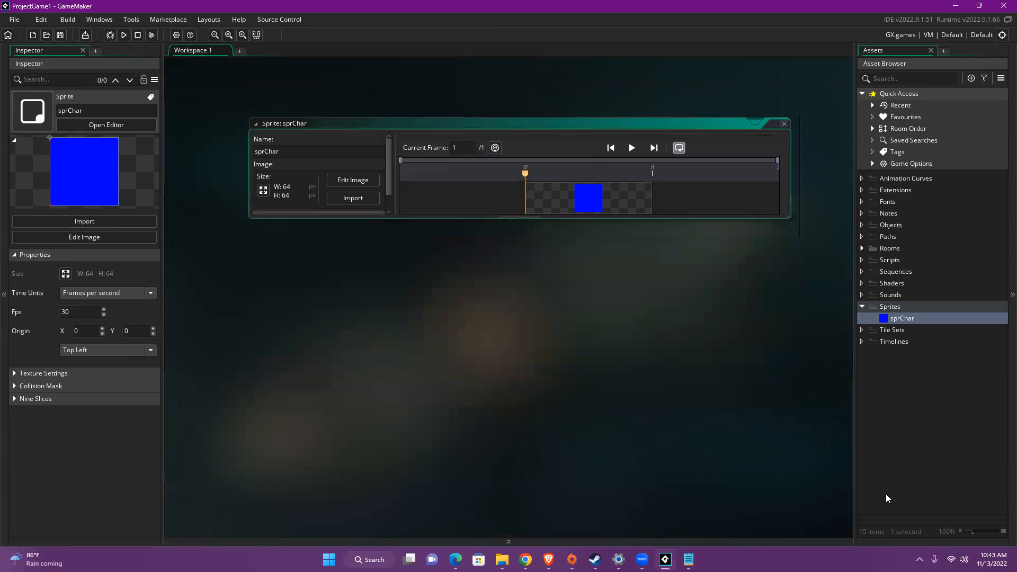
Create a new sprite in the Sprites group and name it sprEnemy
right_click(899, 308)
mouse_move(888, 310)
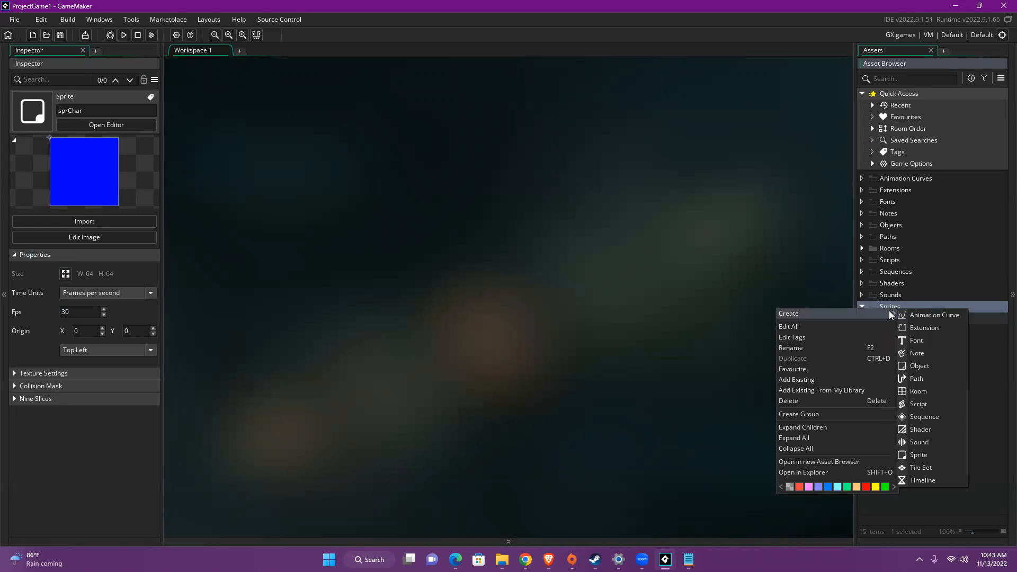
left_click(925, 458)
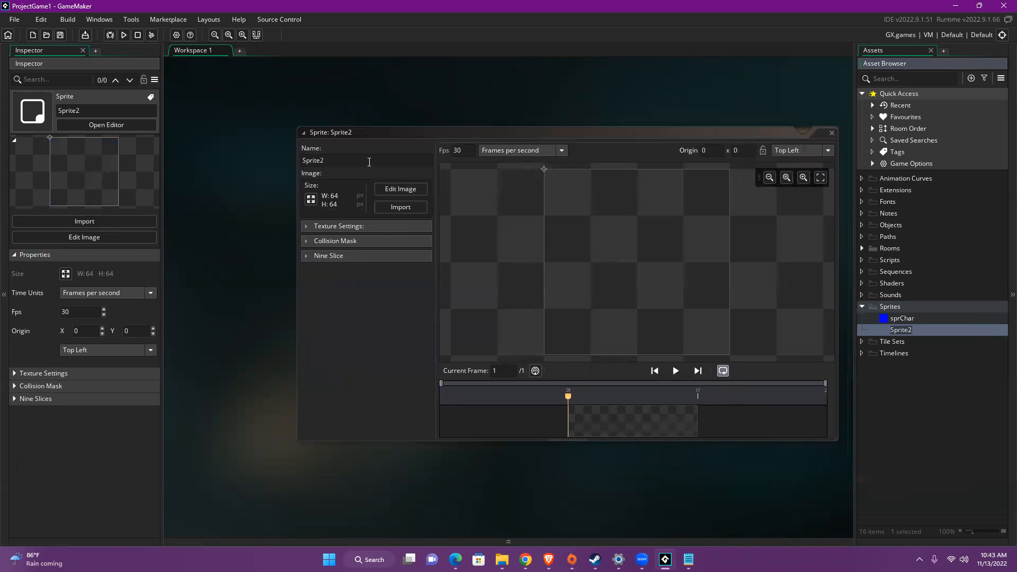
left_click_drag(368, 161, 151, 139)
type("sprEnemy")
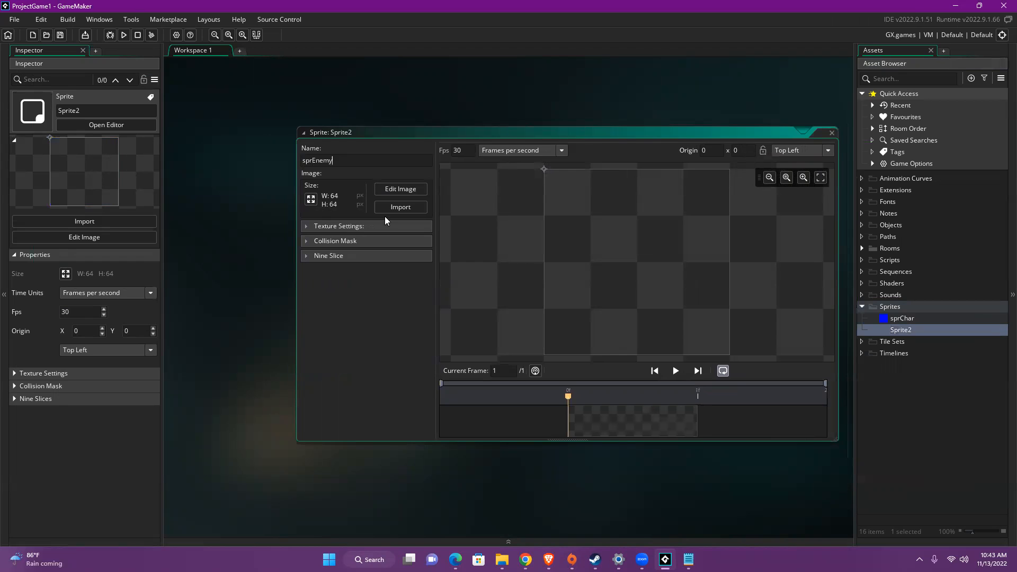
Flood-fill sprEnemy's whole image with red and close its image and sprite editors
left_click(399, 188)
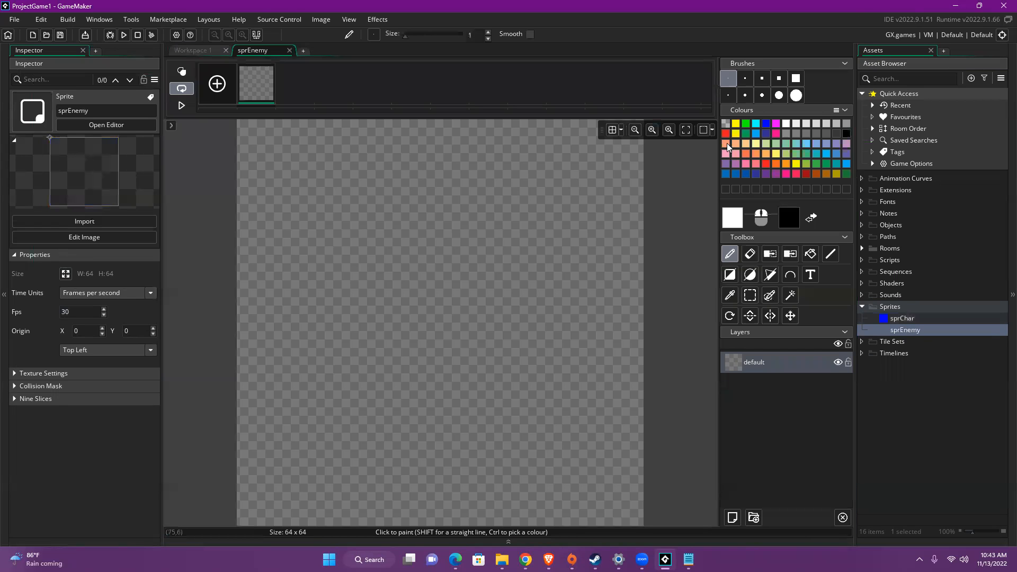
left_click(725, 134)
left_click(558, 185)
left_click(811, 254)
left_click(593, 285)
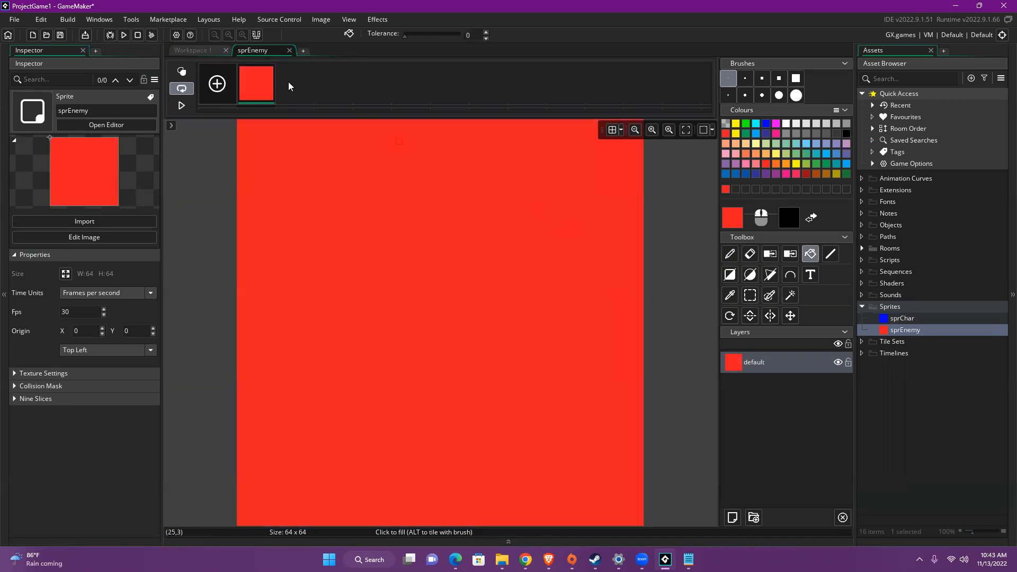
left_click(289, 51)
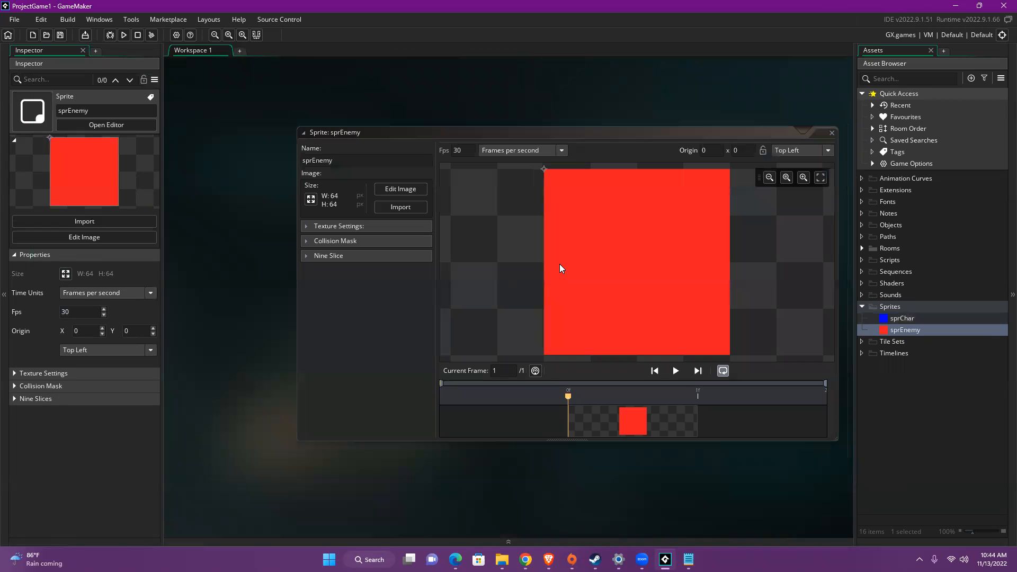
left_click(834, 133)
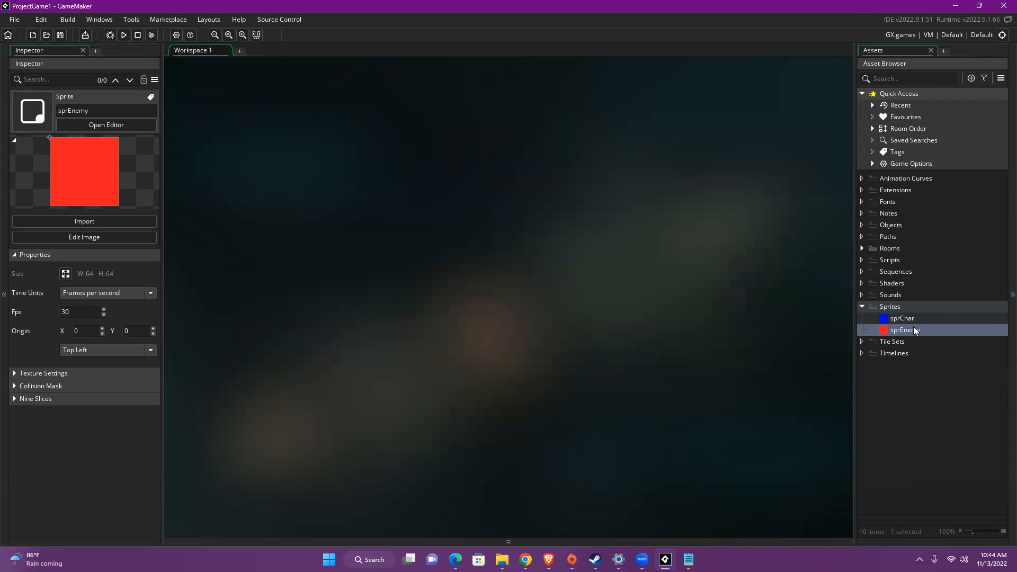
Create another sprite in the Sprites group and name it sprWall
right_click(890, 308)
mouse_move(907, 309)
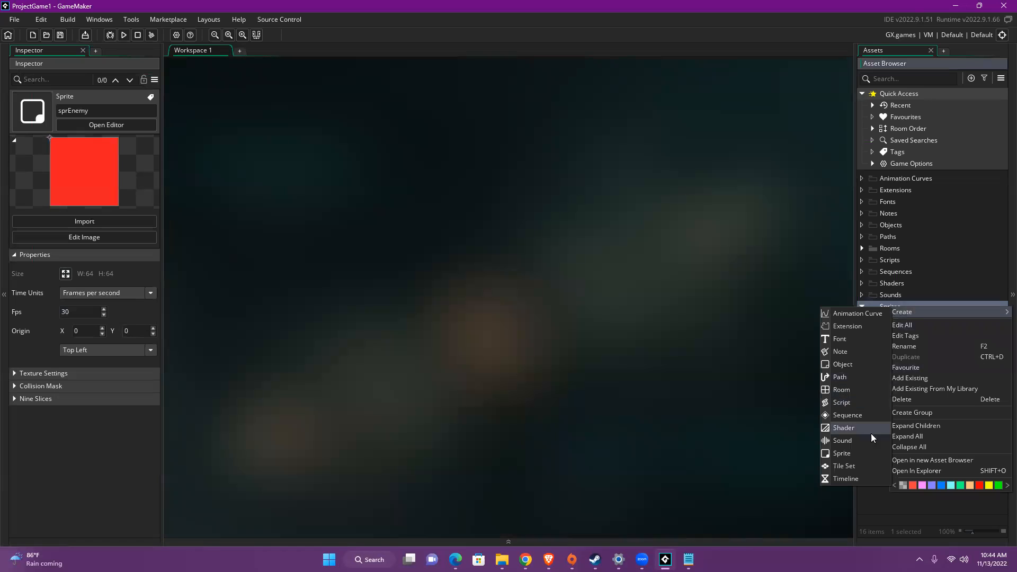
left_click(866, 454)
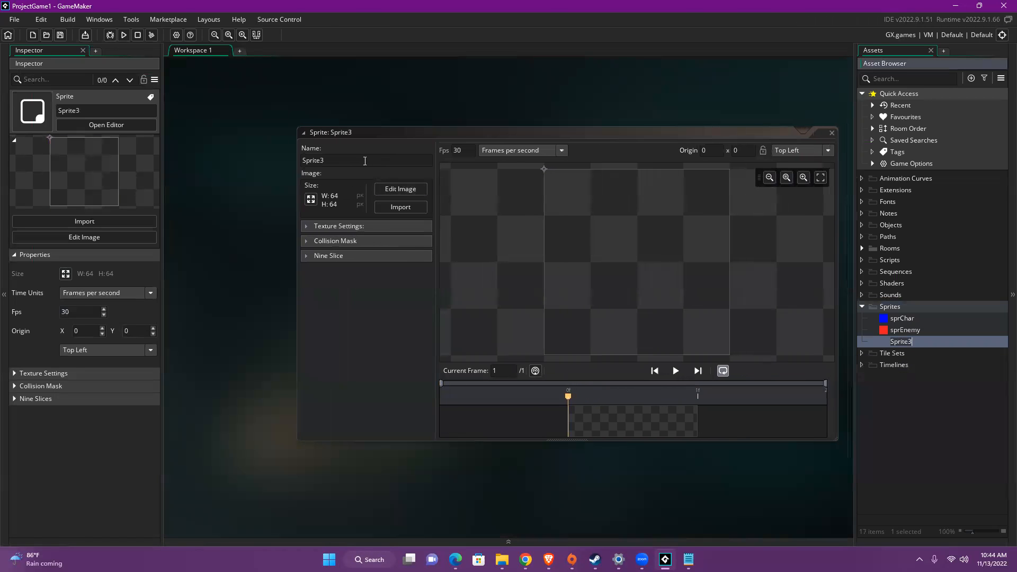
type("sprWall")
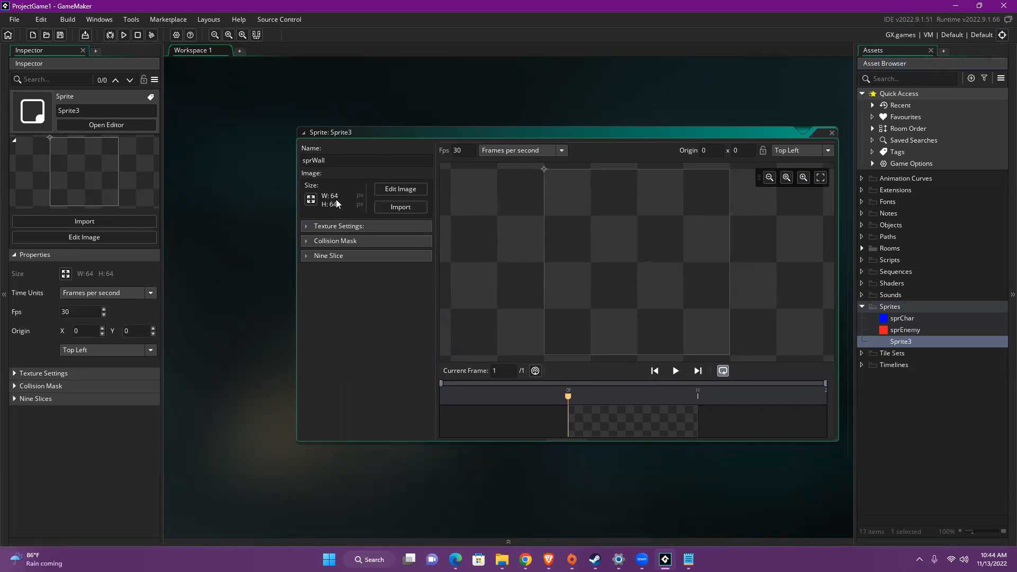
Examine the image scaling values in sprWall's resize properties
left_click(311, 198)
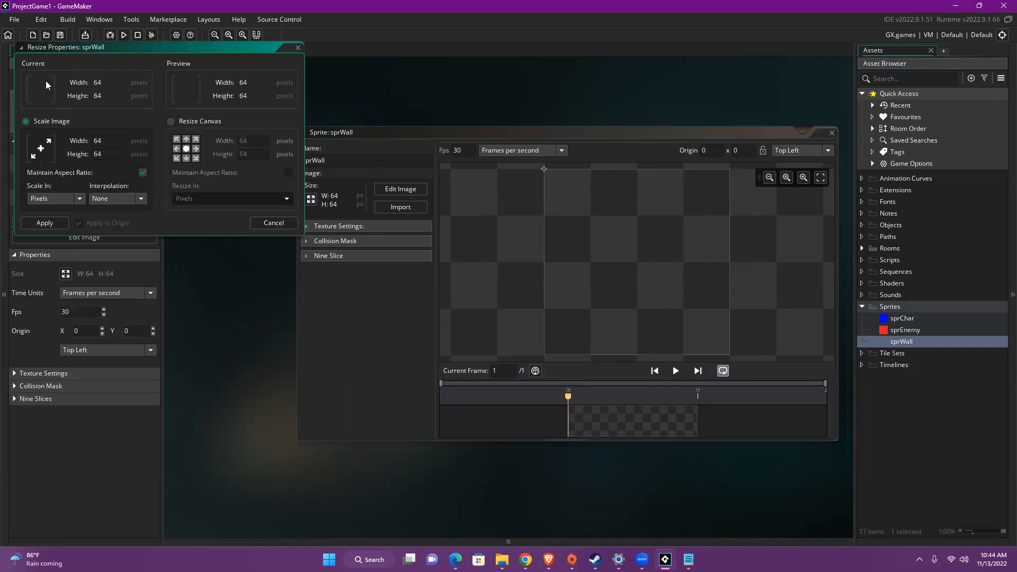
left_click(114, 138)
left_click(45, 223)
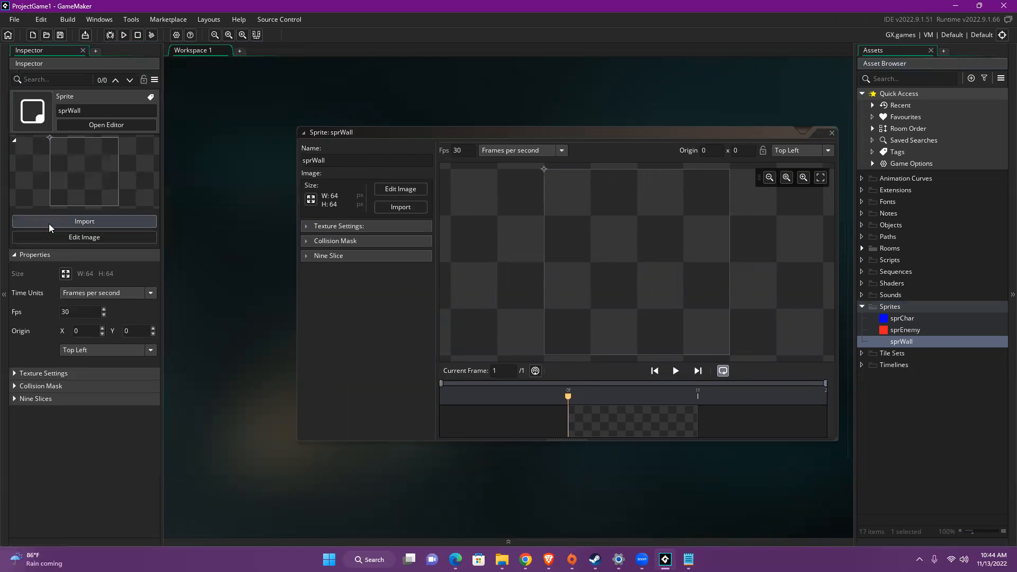
Paint a black border around the edges of sprWall's image with the size 3 square brush
left_click(401, 197)
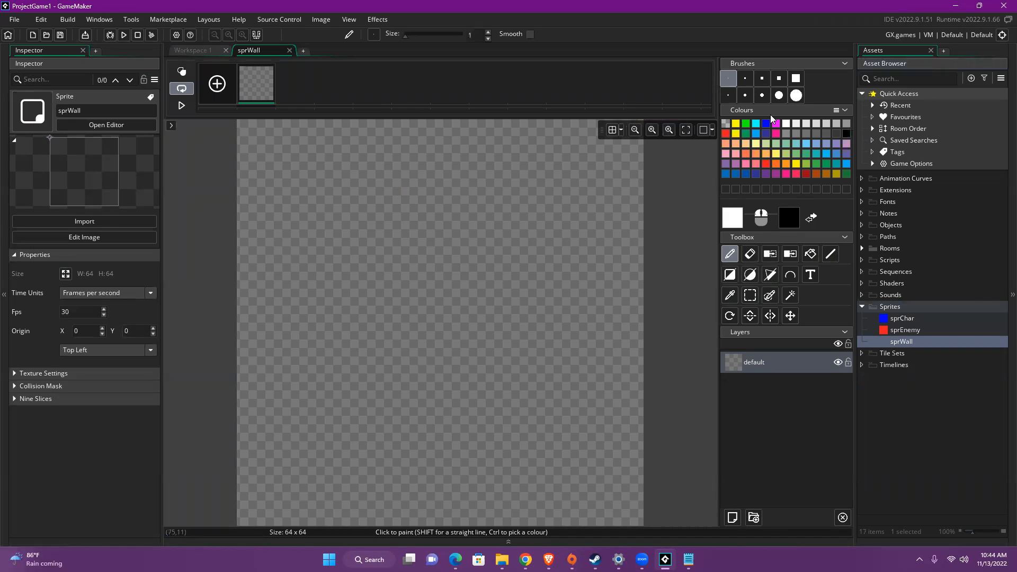
left_click(848, 132)
left_click(796, 78)
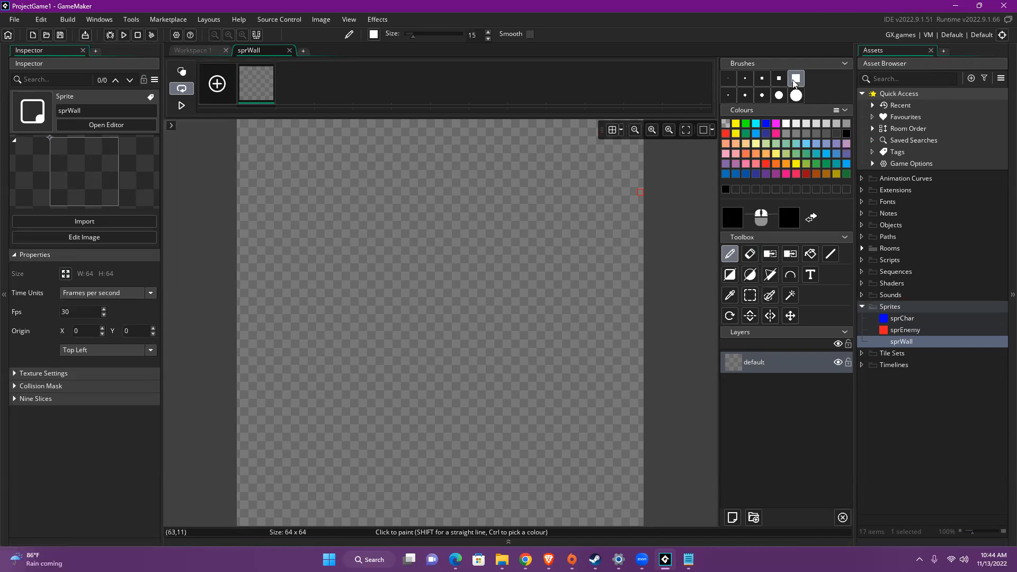
left_click(761, 77)
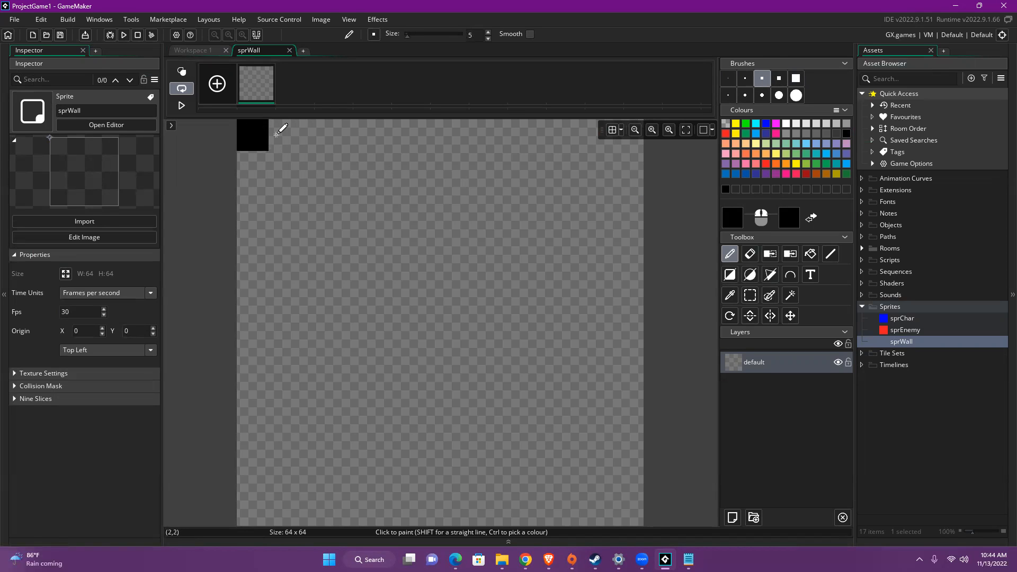
left_click(745, 78)
mouse_move(247, 127)
left_mouse_down()
mouse_move(250, 523)
mouse_move(644, 516)
mouse_move(640, 223)
mouse_move(626, 128)
mouse_move(642, 132)
mouse_move(556, 113)
mouse_move(259, 130)
mouse_move(388, 124)
left_mouse_up()
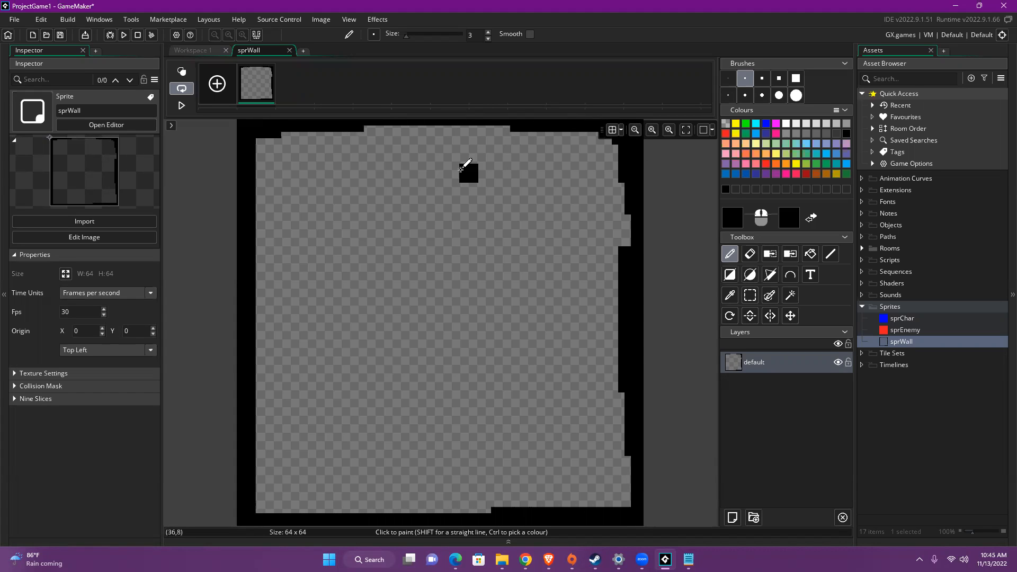
Paint jagged black crack lines across sprWall's image to divide it into irregular stone shapes
mouse_move(456, 123)
left_mouse_down()
mouse_move(516, 214)
mouse_move(595, 285)
left_mouse_up()
mouse_move(479, 217)
left_mouse_down()
mouse_move(390, 240)
mouse_move(302, 208)
mouse_move(258, 223)
left_mouse_up()
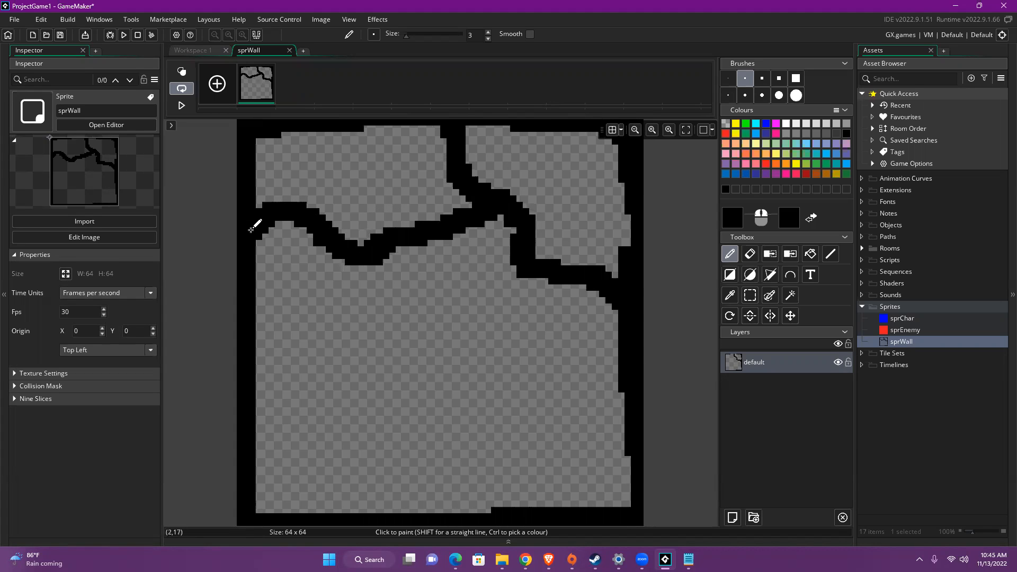
mouse_move(263, 362)
left_mouse_down()
mouse_move(386, 265)
mouse_move(404, 302)
mouse_move(462, 340)
mouse_move(579, 289)
left_mouse_up()
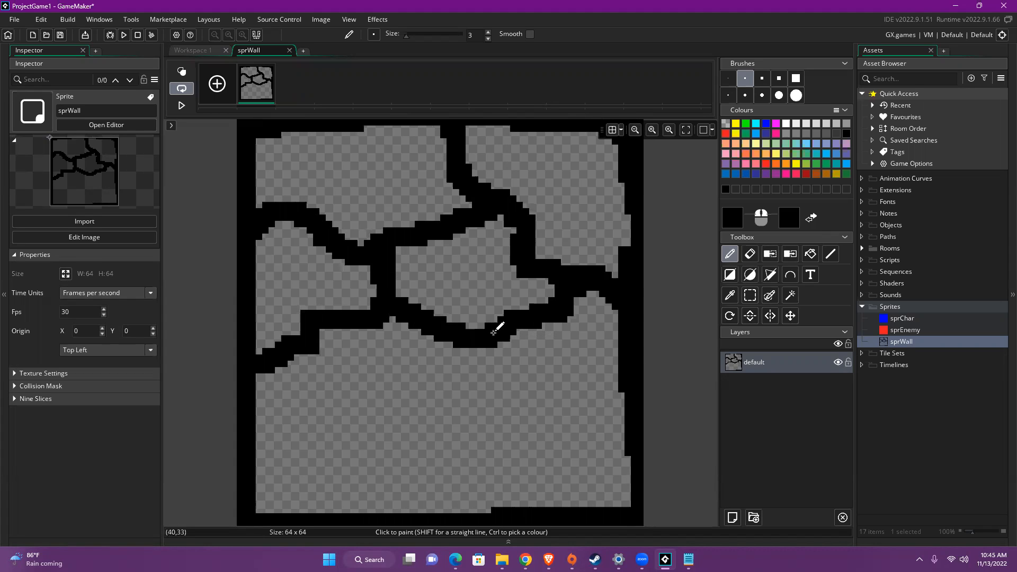
left_click_drag(492, 337, 625, 431)
mouse_move(259, 459)
left_mouse_down()
mouse_move(431, 415)
mouse_move(514, 363)
left_mouse_up()
Flood-fill all the stone shapes of sprWall with orange-brown and close its image and sprite editors
left_click(810, 252)
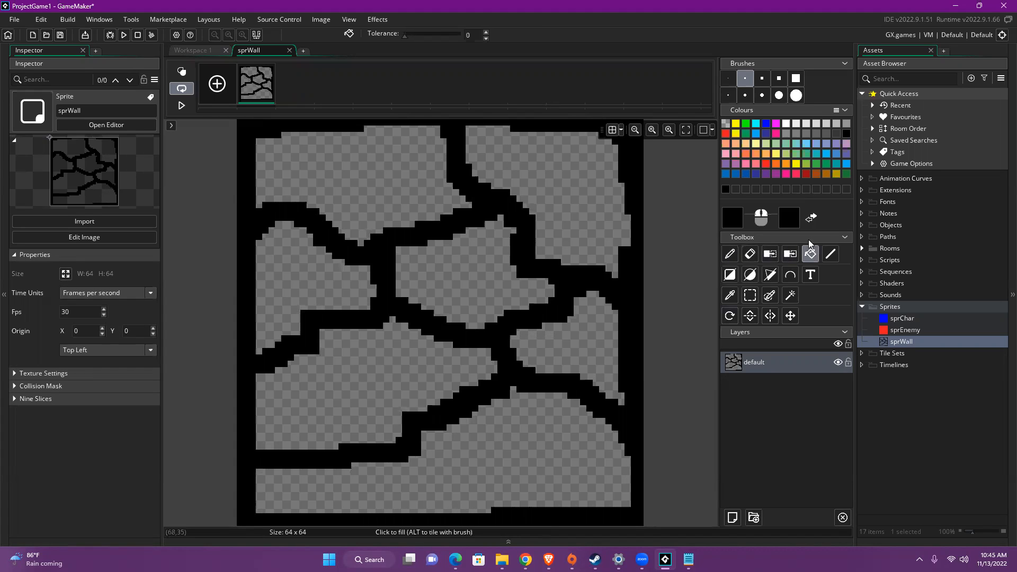
left_click(820, 172)
left_click(577, 198)
left_click(471, 265)
left_click(391, 193)
left_click(308, 267)
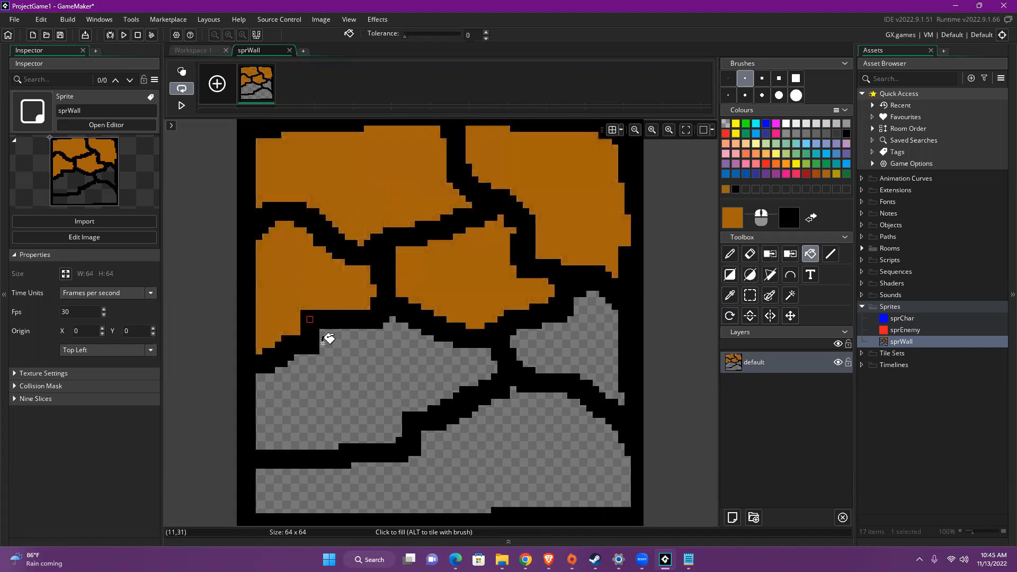
left_click(359, 378)
left_click(583, 352)
left_click(506, 453)
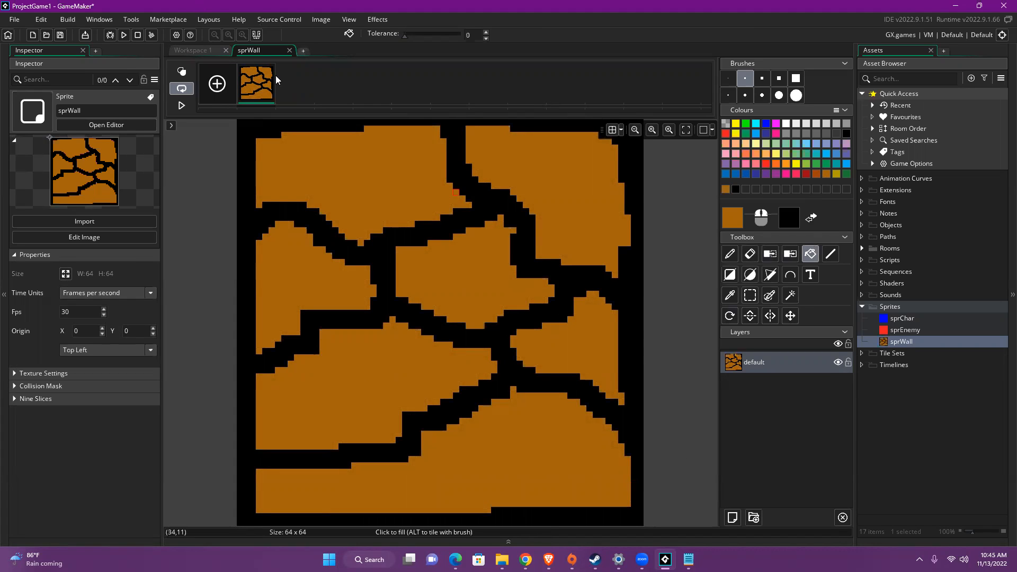
left_click(291, 51)
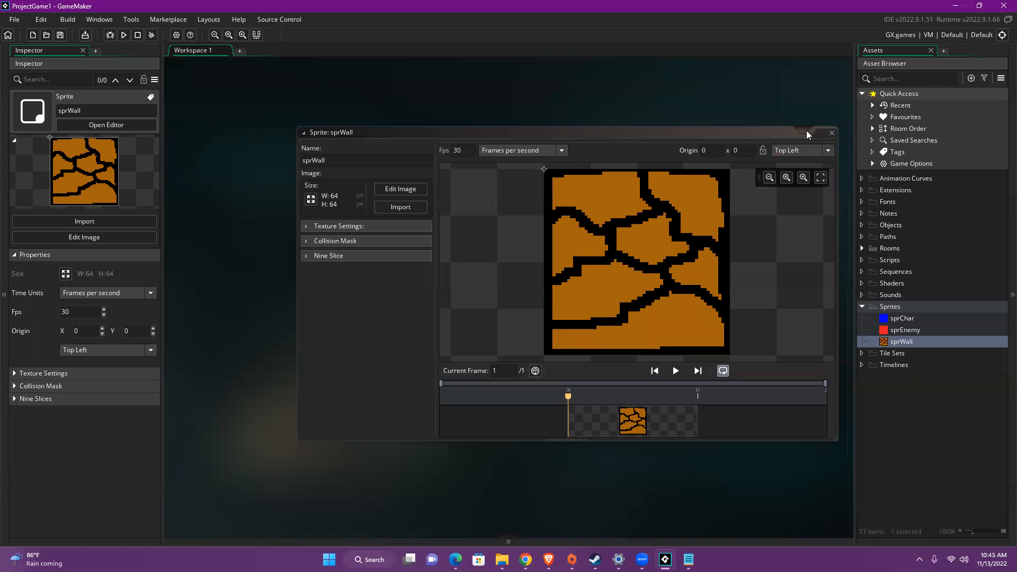
left_click(832, 132)
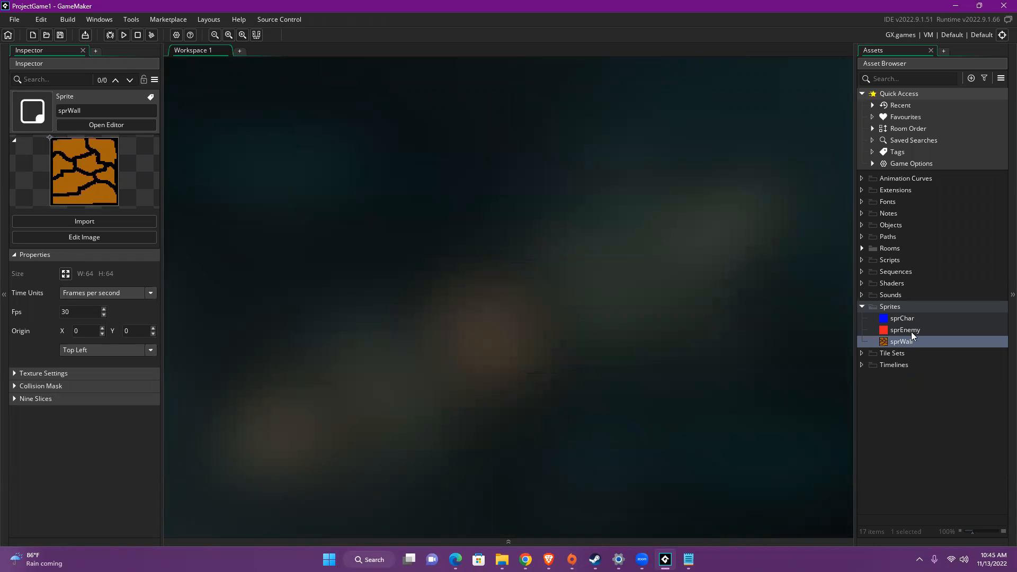
Create a further sprite in the Sprites group and name it sprGrass
right_click(900, 307)
mouse_move(889, 310)
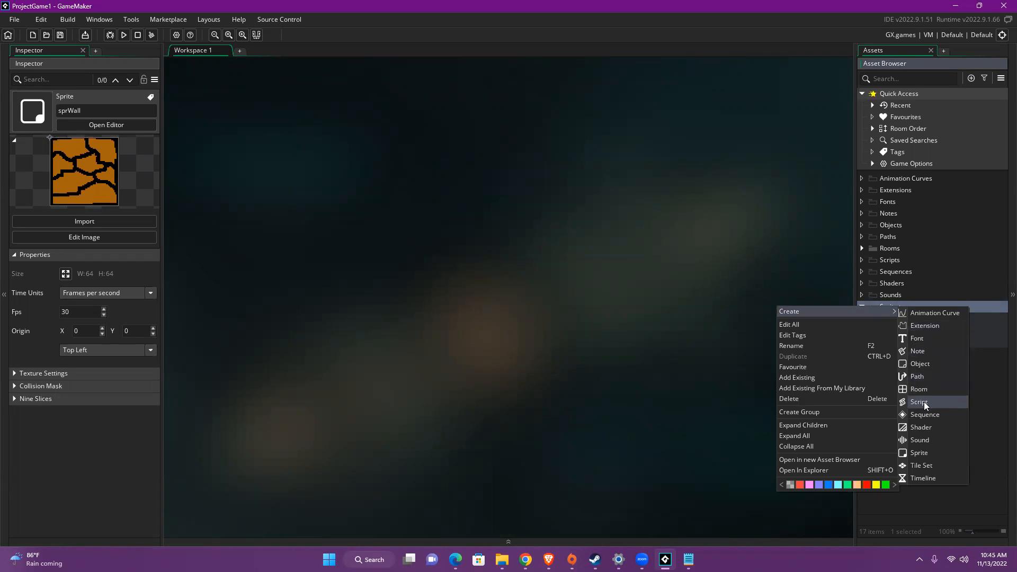
left_click(923, 450)
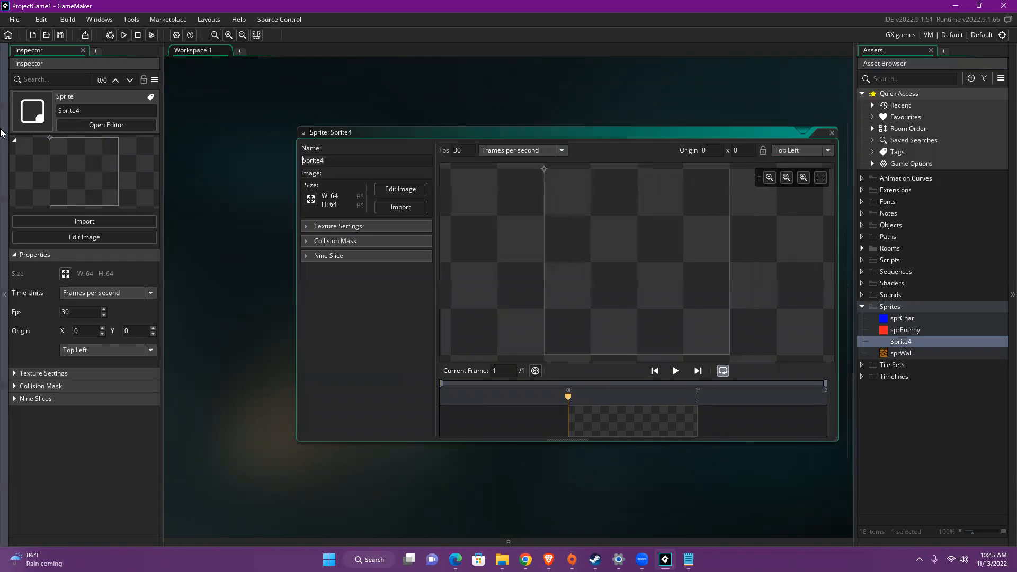
type("sprGrass")
Try to scale sprGrass to 100 pixels wide and 50 pixels high with Maintain Aspect Ratio on
left_click(311, 199)
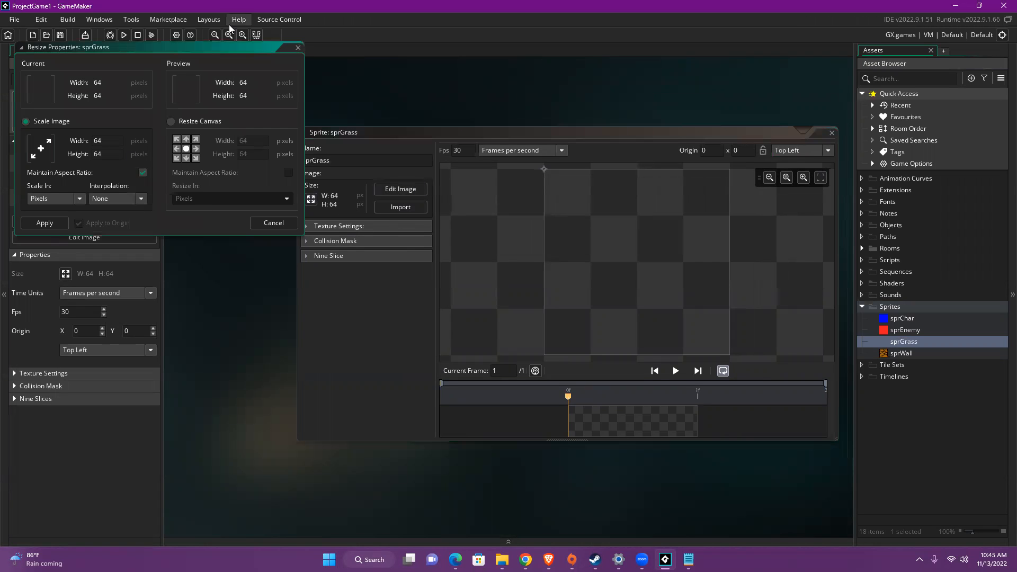
left_click_drag(415, 289, 400, 288)
type("1")
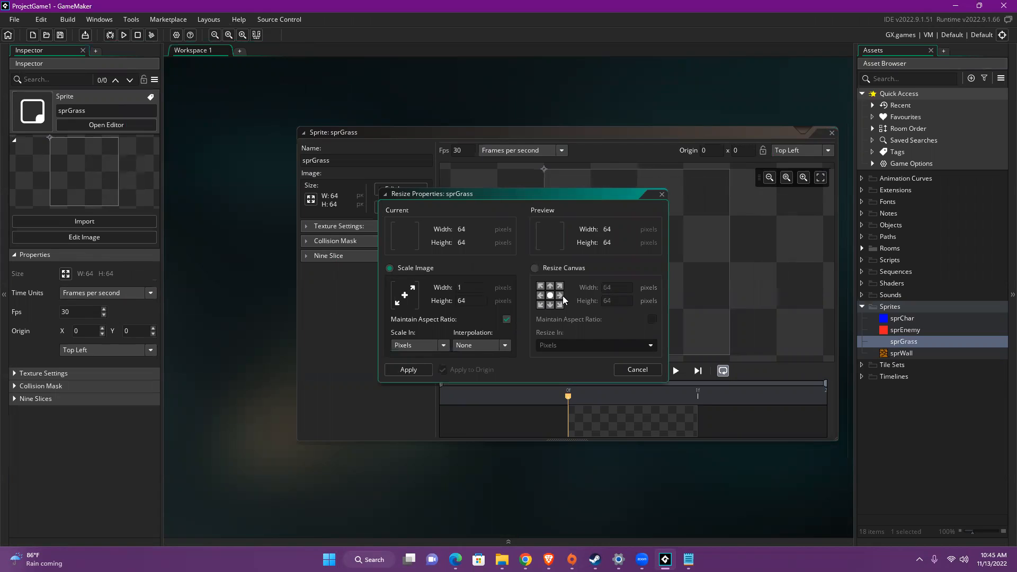
type("00")
left_click(475, 300)
type("50")
left_click(418, 369)
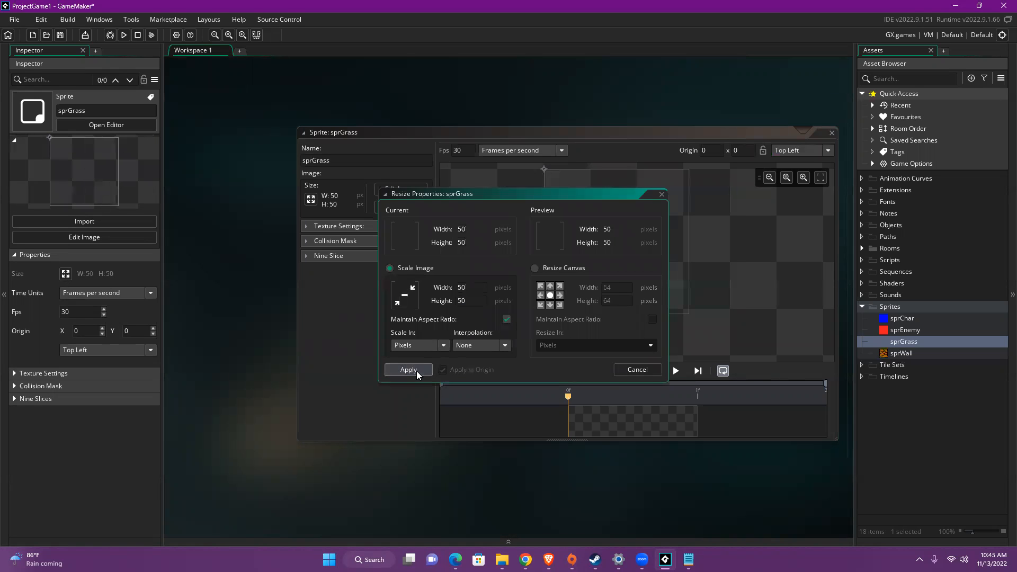
Open sprGrass's image for editing and scale it to 100 × 50 pixels with Maintain Aspect Ratio off
left_click(401, 189)
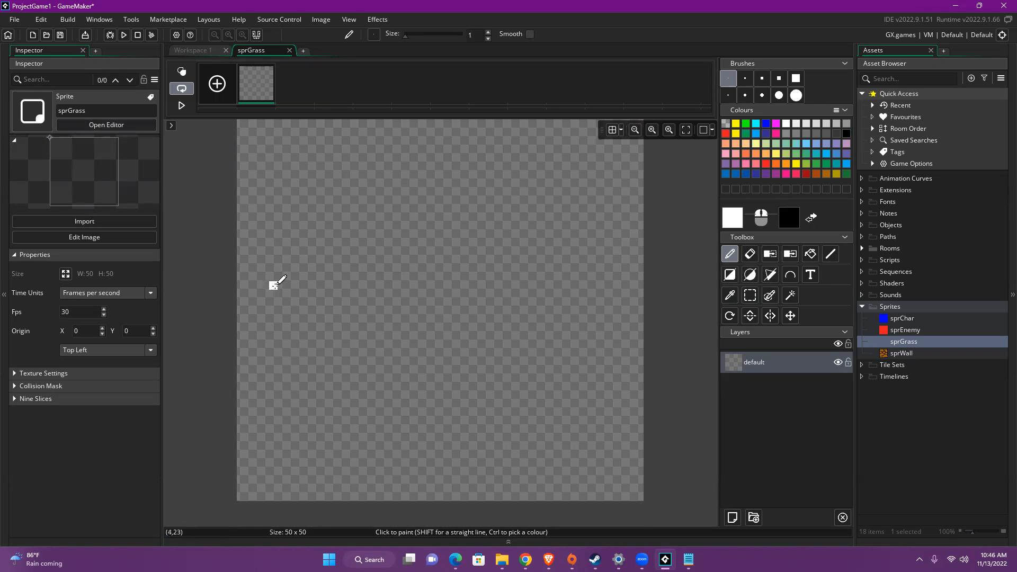
left_click(66, 273)
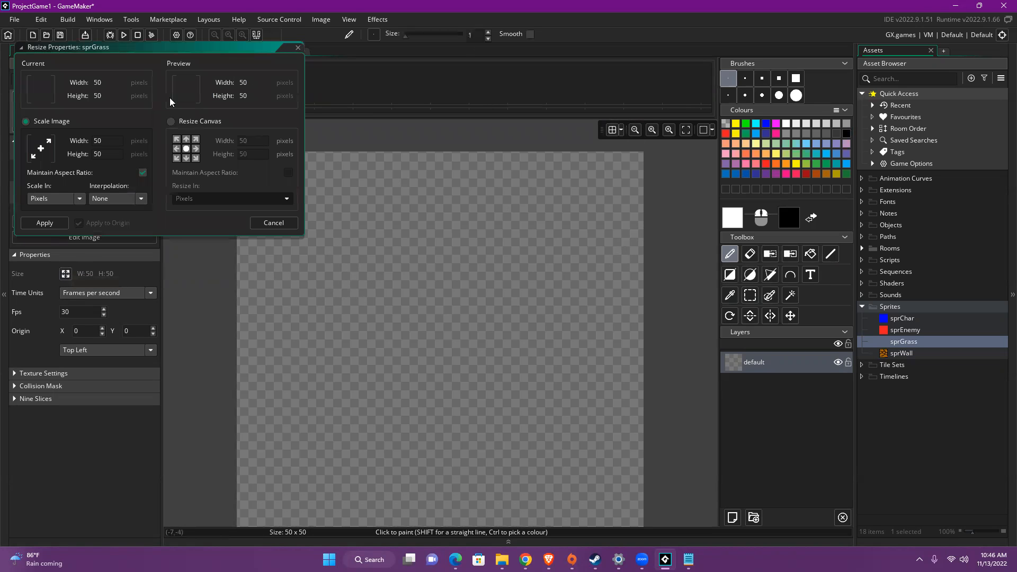
left_click_drag(179, 51, 280, 116)
left_click(244, 238)
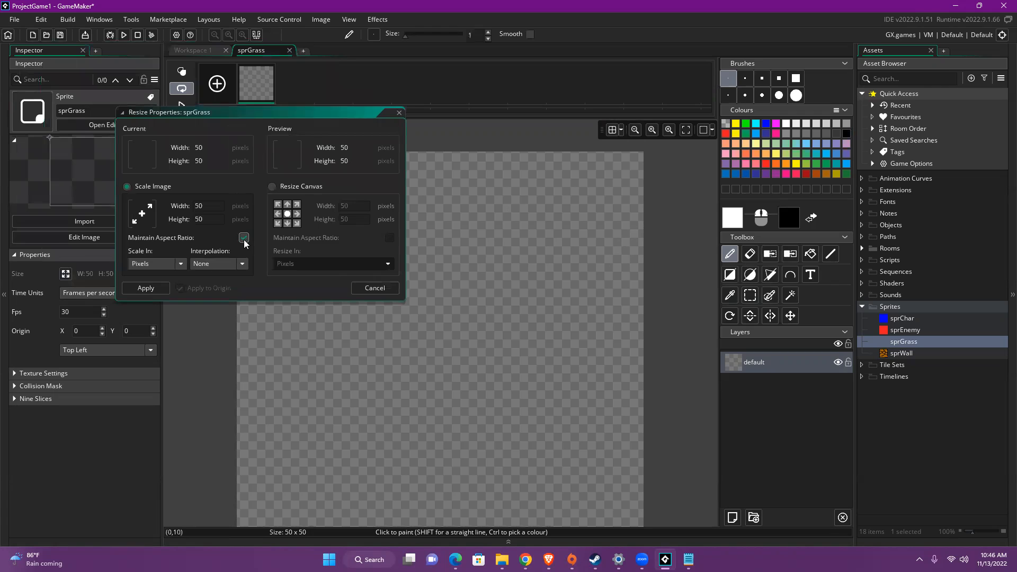
left_click(200, 206)
left_click(146, 289)
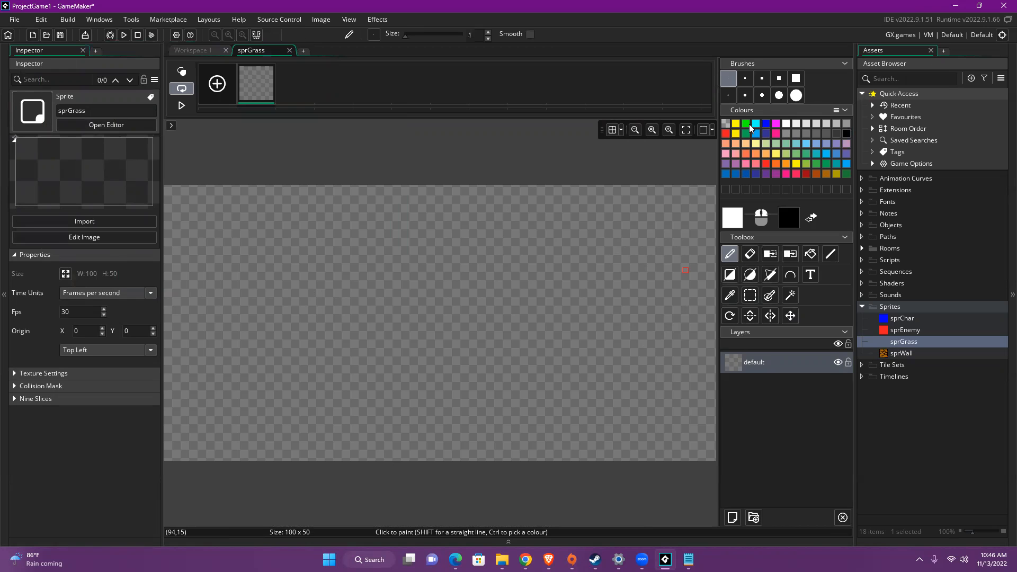
Paint a closed dark green grass outline with a wavy three-hump top on sprGrass, using the size 3 square brush
left_click(844, 172)
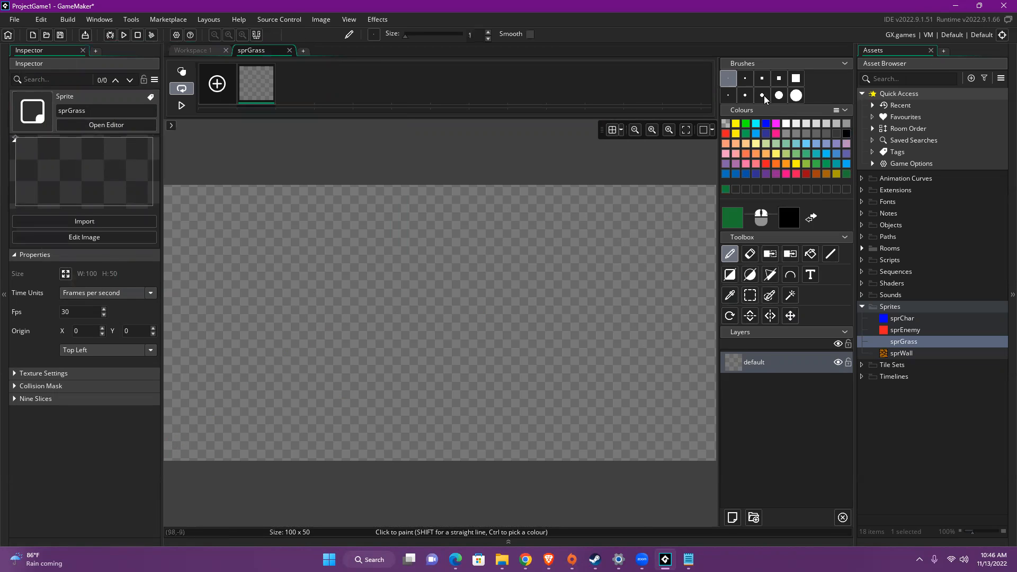
mouse_move(168, 450)
left_mouse_down()
mouse_move(729, 465)
mouse_move(710, 294)
mouse_move(660, 271)
mouse_move(591, 296)
mouse_move(487, 254)
mouse_move(428, 263)
mouse_move(354, 295)
left_mouse_up()
mouse_move(272, 213)
left_mouse_down()
mouse_move(229, 224)
mouse_move(168, 291)
mouse_move(175, 444)
left_mouse_up()
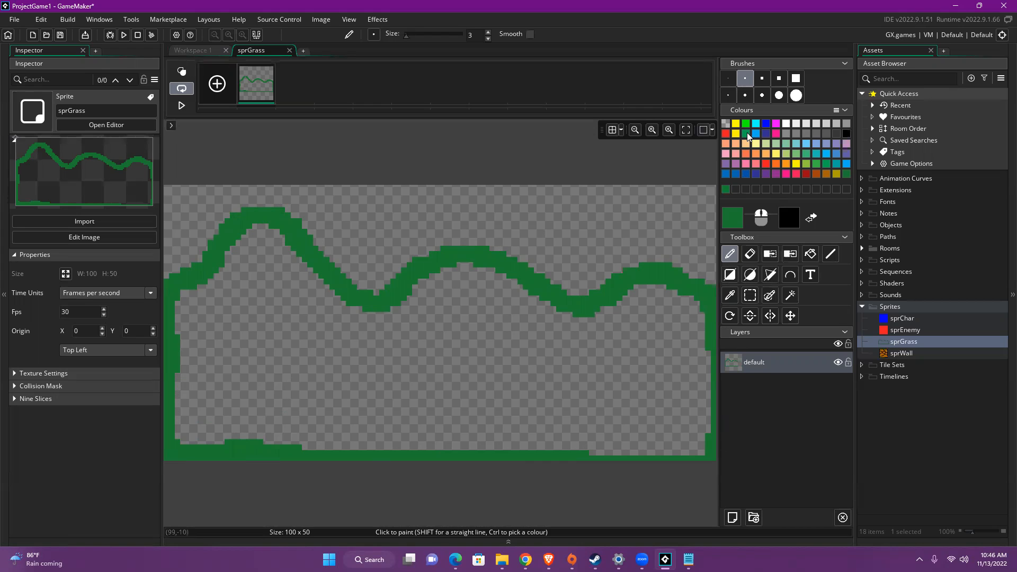
Paint a bright green band along the inside of sprGrass's dark green outline, undoing the stray stroke
left_click(746, 124)
mouse_move(237, 252)
left_mouse_down()
mouse_move(258, 227)
mouse_move(188, 305)
mouse_move(182, 371)
mouse_move(185, 294)
mouse_move(190, 387)
mouse_move(179, 410)
mouse_move(191, 443)
mouse_move(708, 438)
mouse_move(713, 364)
mouse_move(698, 307)
mouse_move(643, 288)
mouse_move(579, 303)
mouse_move(496, 281)
mouse_move(548, 311)
mouse_move(513, 278)
mouse_move(535, 289)
mouse_move(454, 265)
mouse_move(399, 303)
mouse_move(345, 297)
mouse_move(263, 225)
left_mouse_up()
left_click(332, 265)
key("ctrl+z")
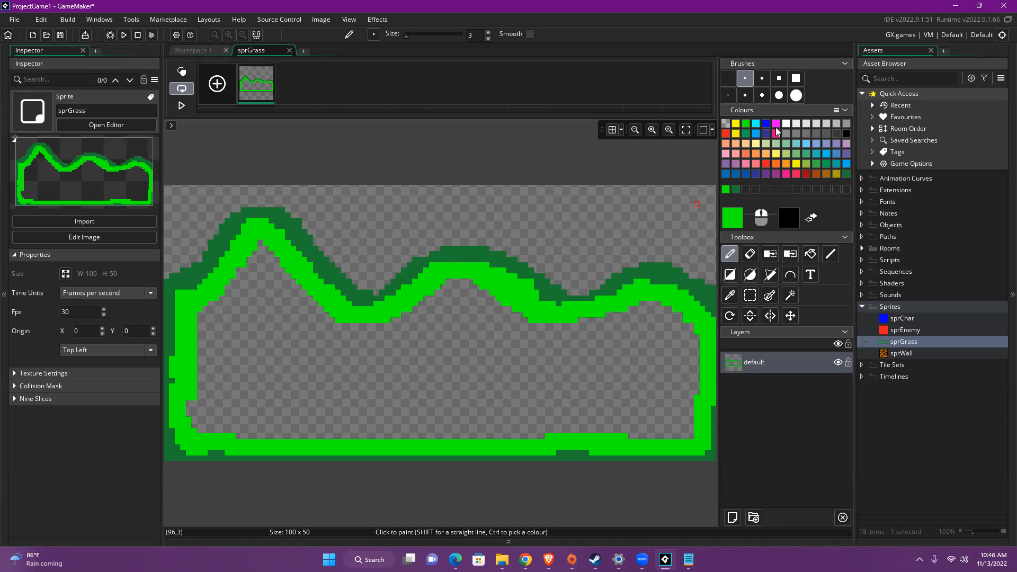
Fill the inside of sprGrass's bright green band with teal green, then close its image and sprite editors
left_click(744, 132)
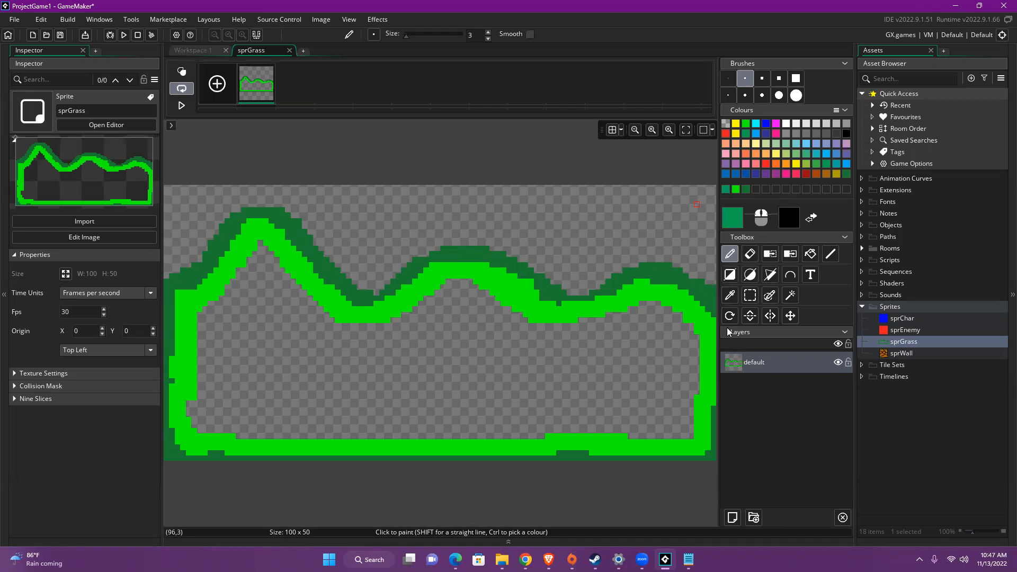
left_click(810, 253)
left_click(546, 365)
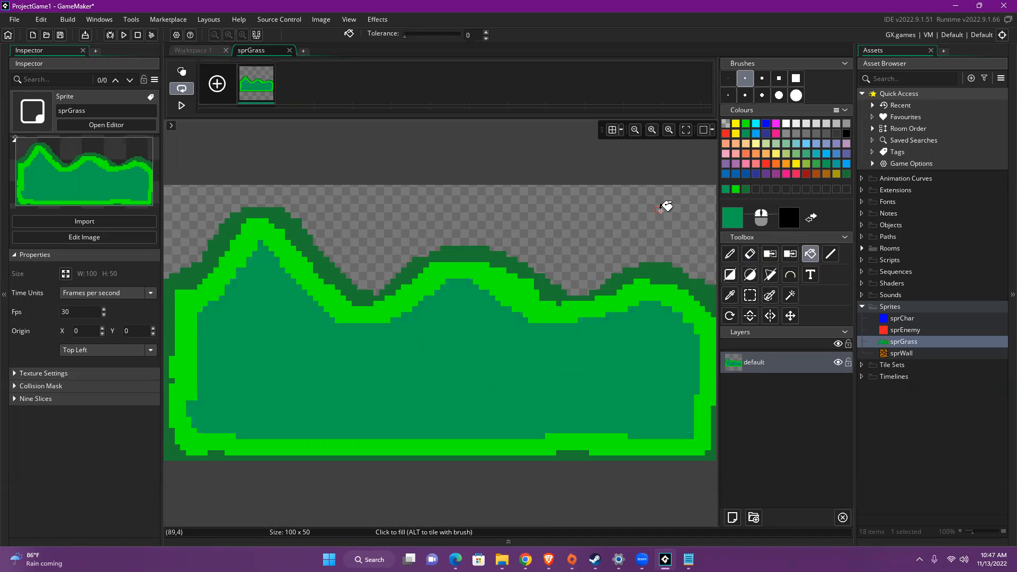
left_click(733, 259)
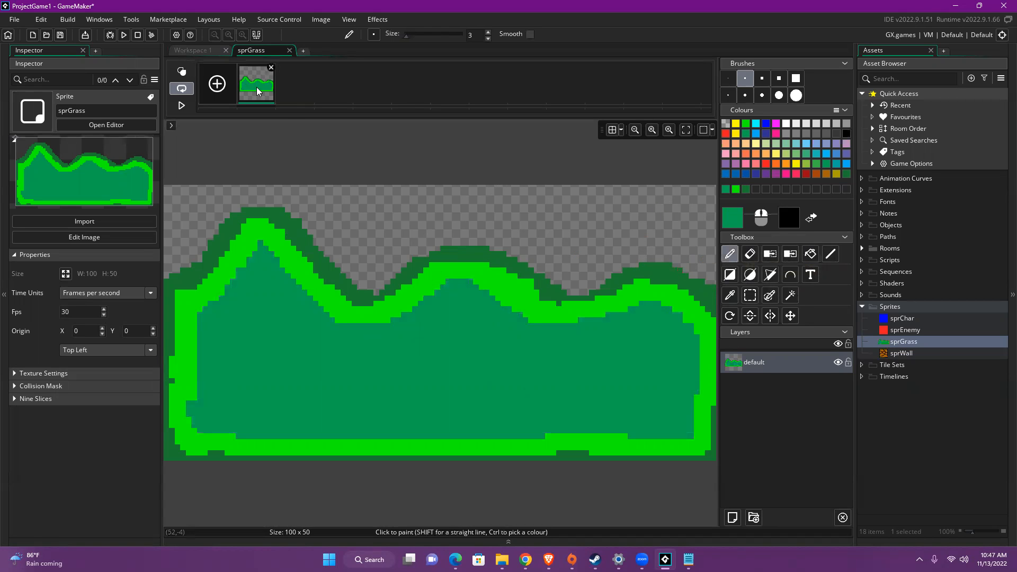
left_click(289, 50)
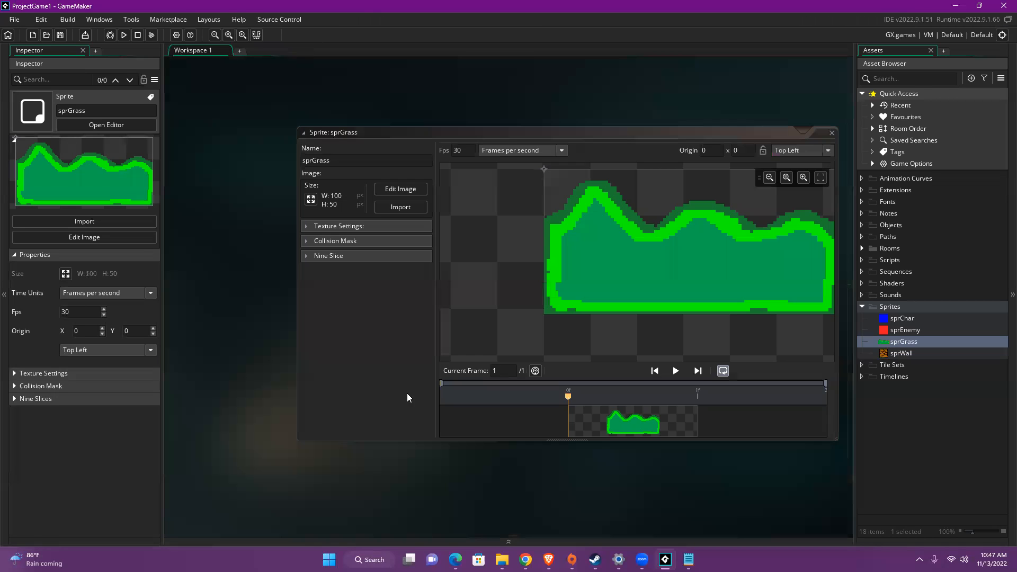
left_click(831, 133)
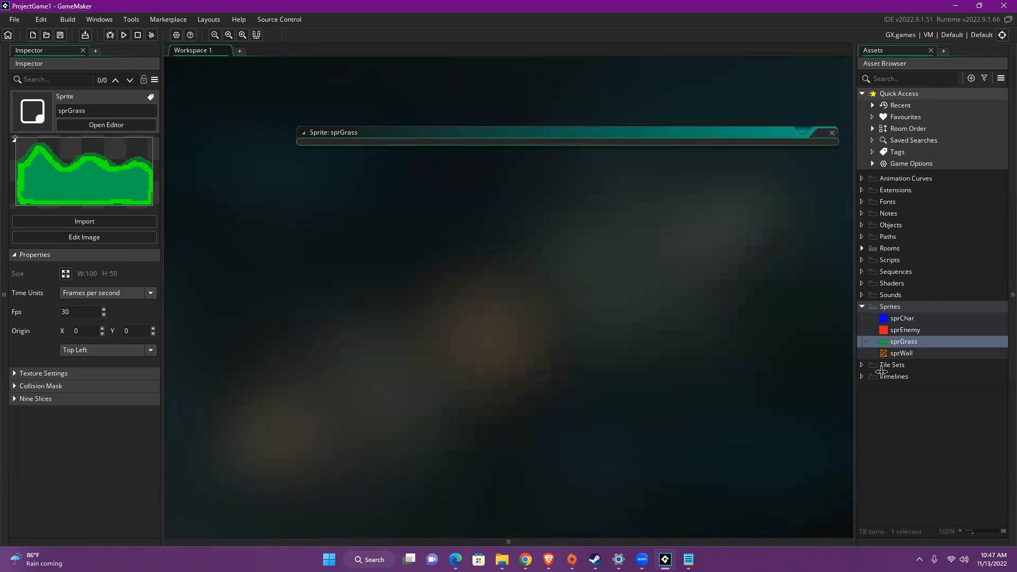
left_click(909, 318)
left_click(915, 329)
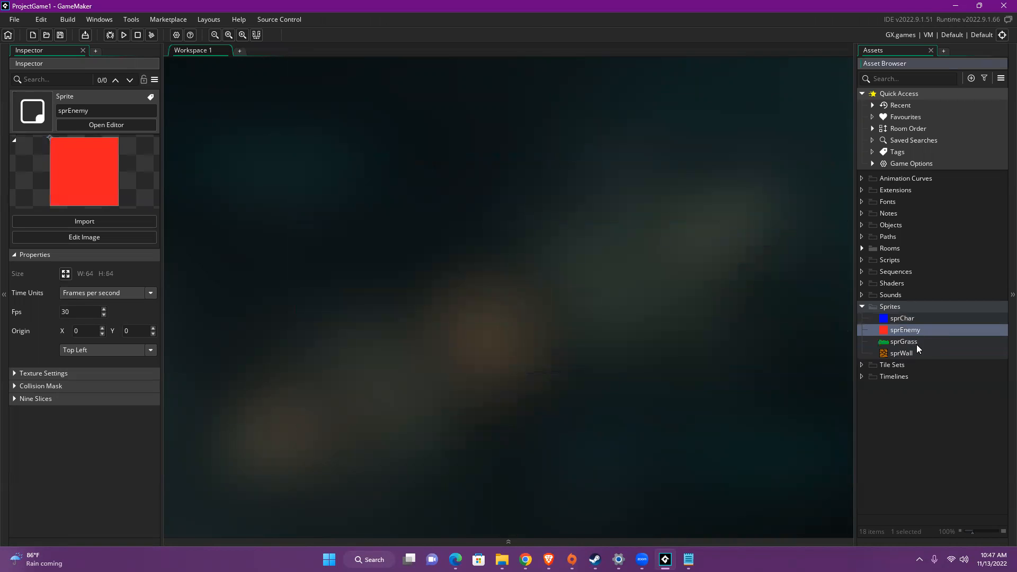
left_click(915, 342)
left_click(910, 353)
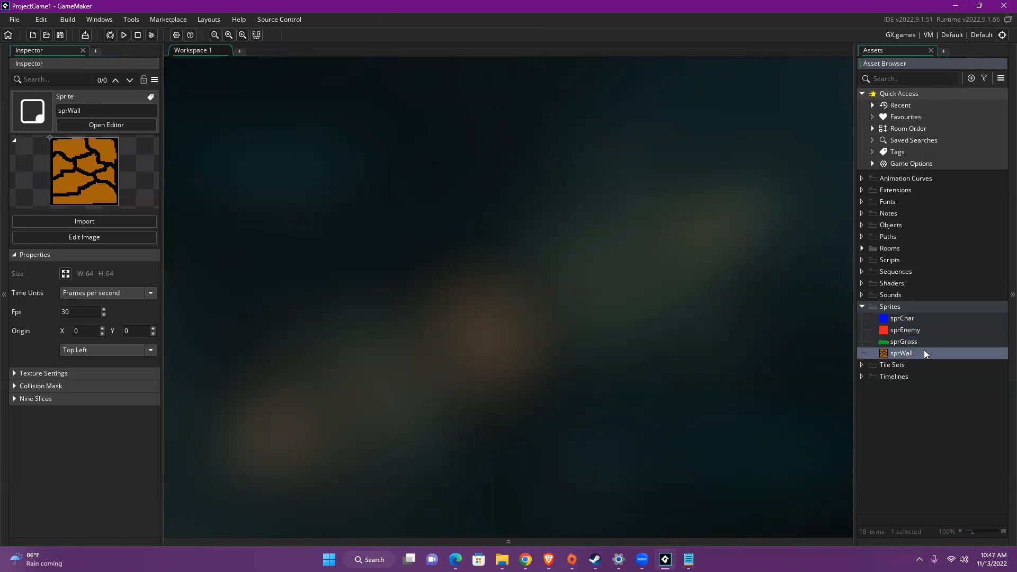
Create an object named objChar in the Objects group and assign it the sprChar sprite
left_click(897, 227)
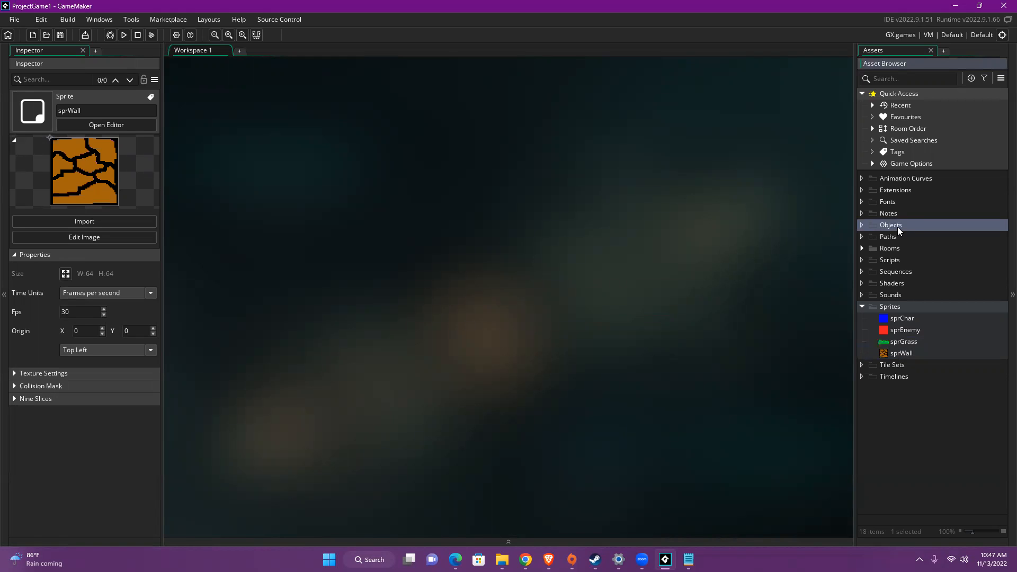
right_click(897, 227)
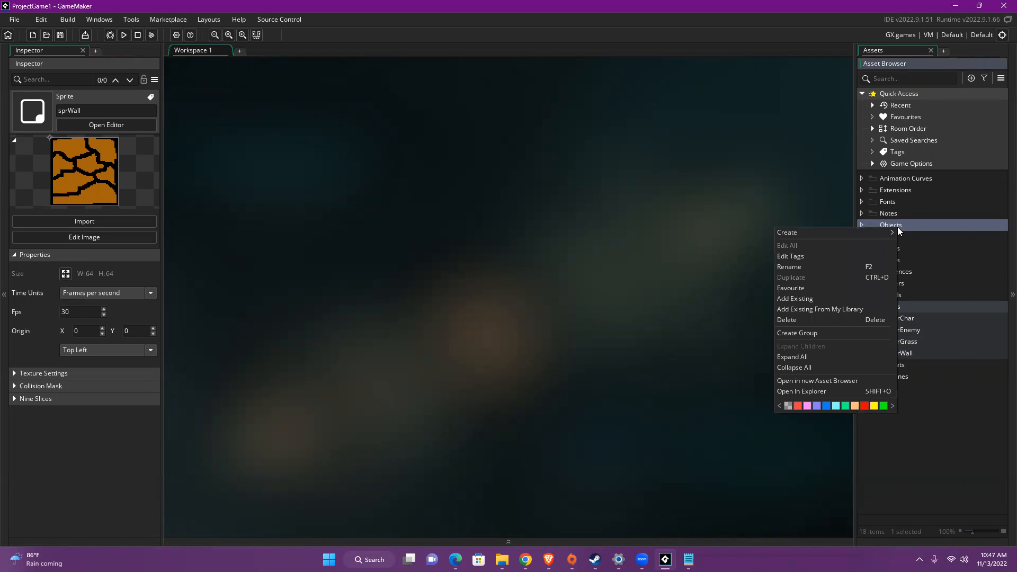
mouse_move(889, 235)
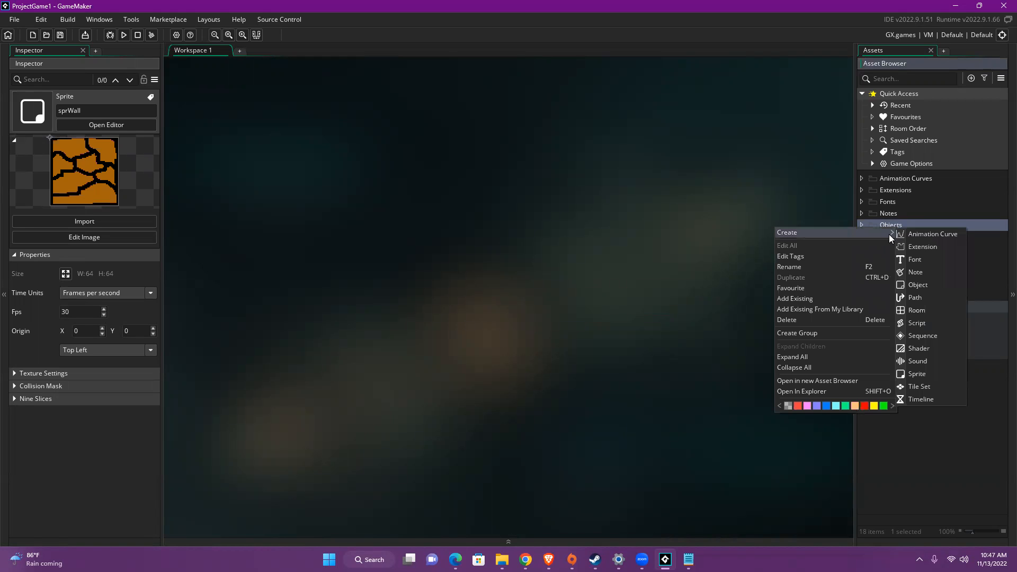
left_click(927, 283)
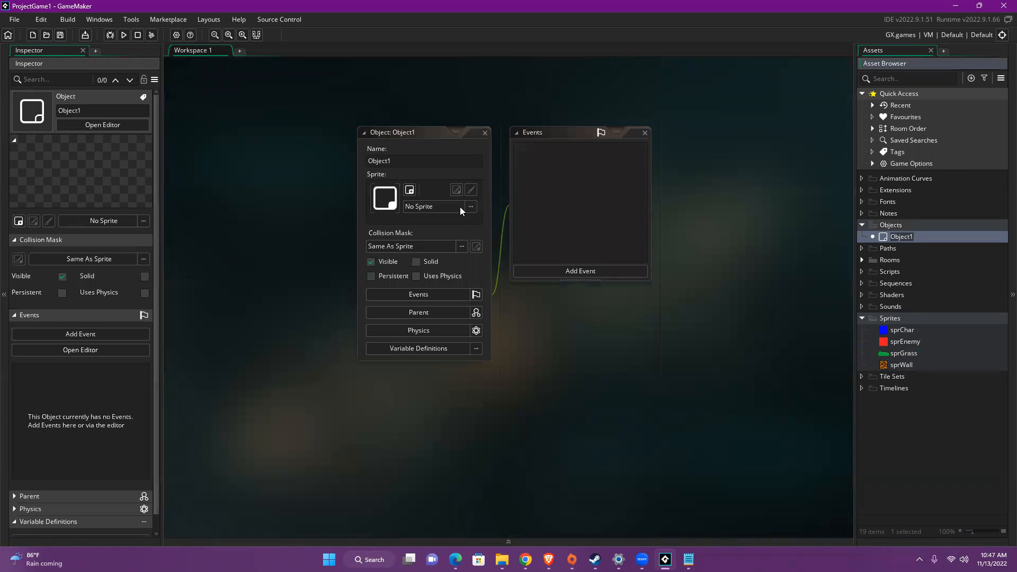
left_click(425, 161)
type("ob")
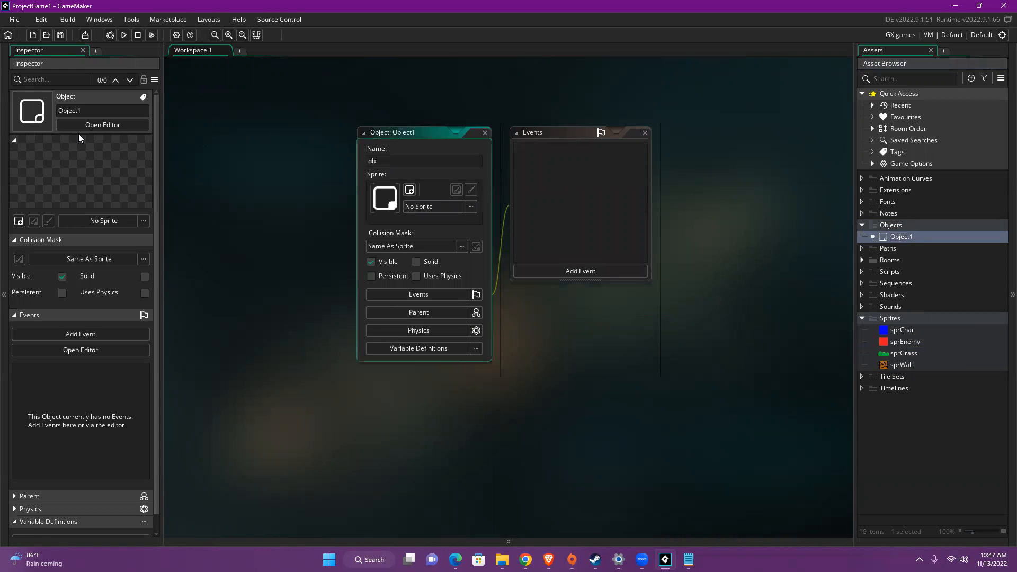
type("jChar")
left_click(467, 209)
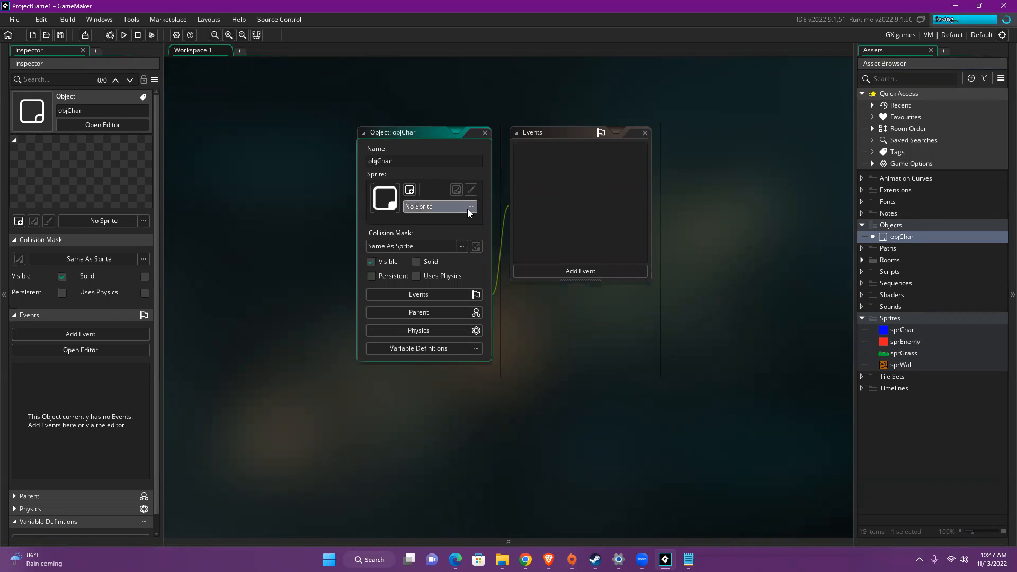
left_click(447, 259)
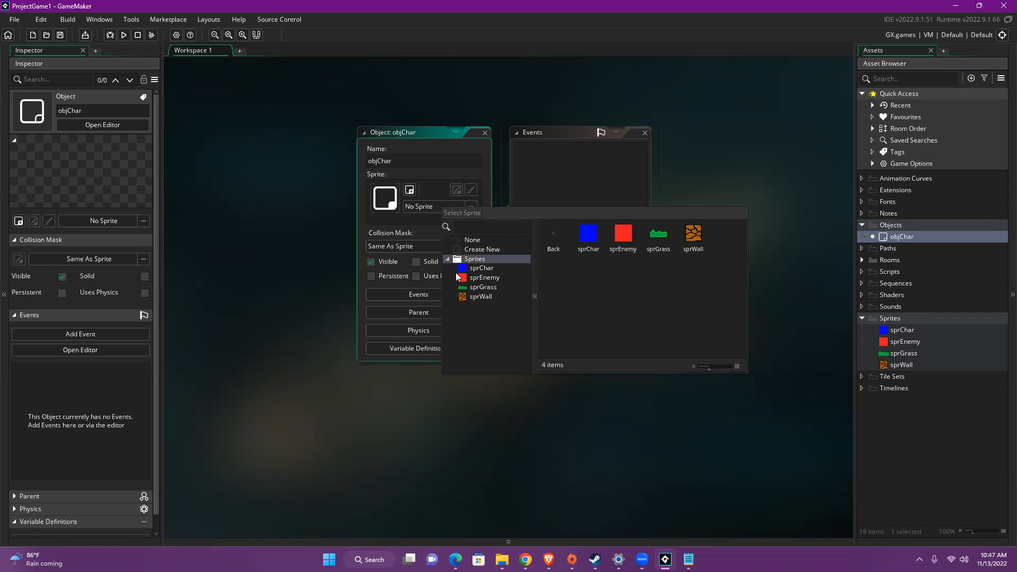
left_click(477, 268)
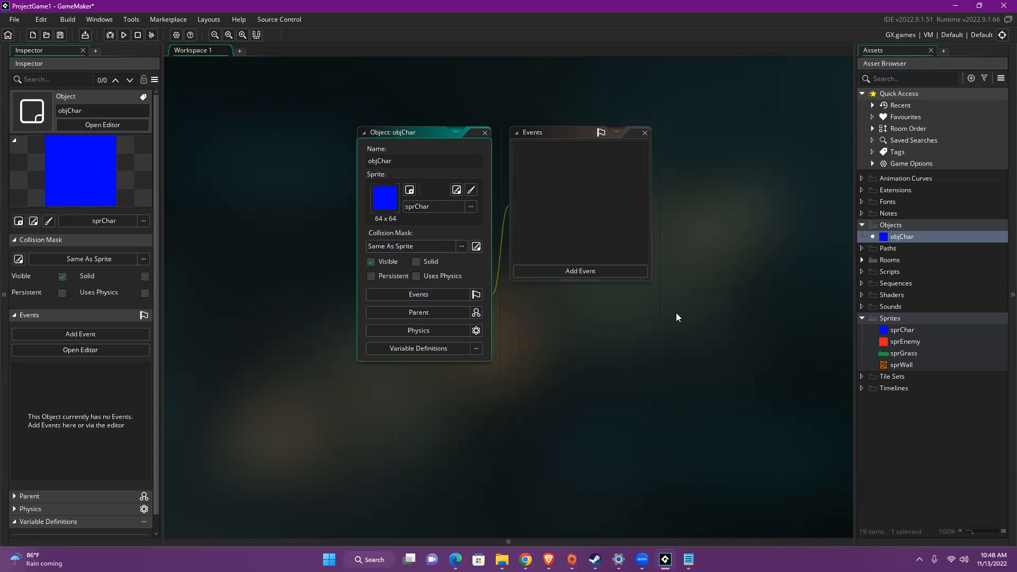
left_click(485, 133)
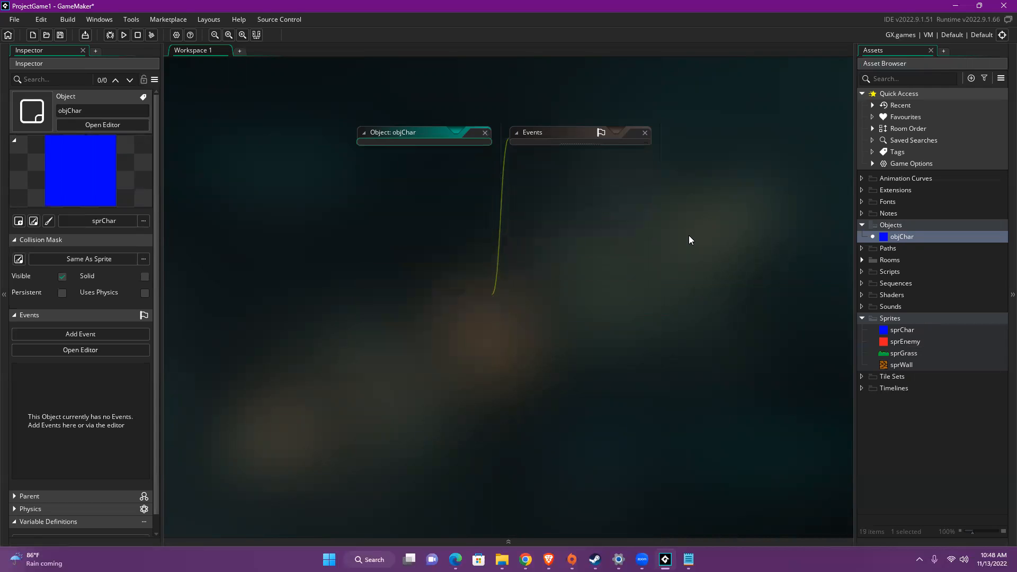
Create an object named objEnemy in the Objects group and assign it the sprEnemy sprite
right_click(896, 225)
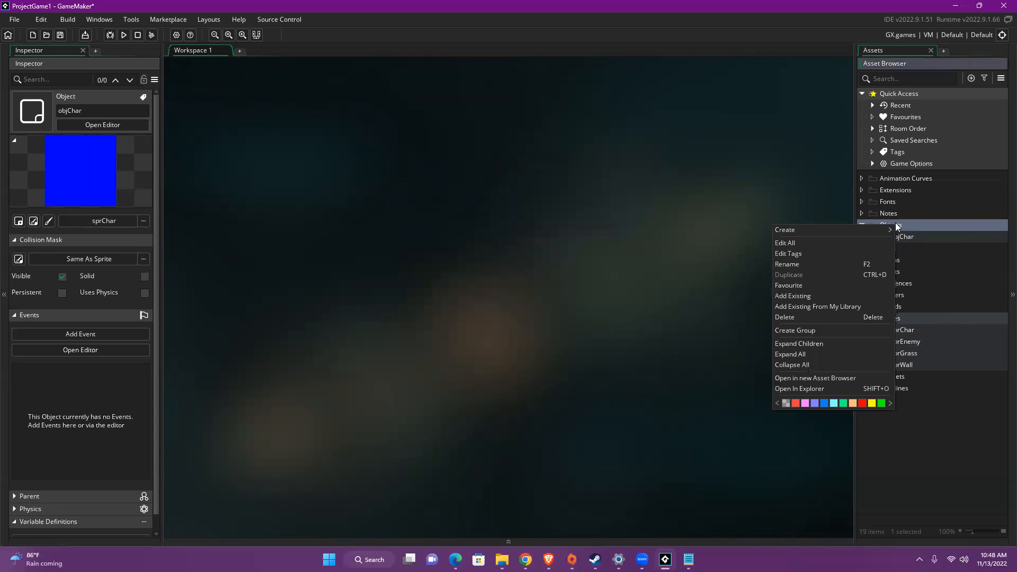
mouse_move(887, 234)
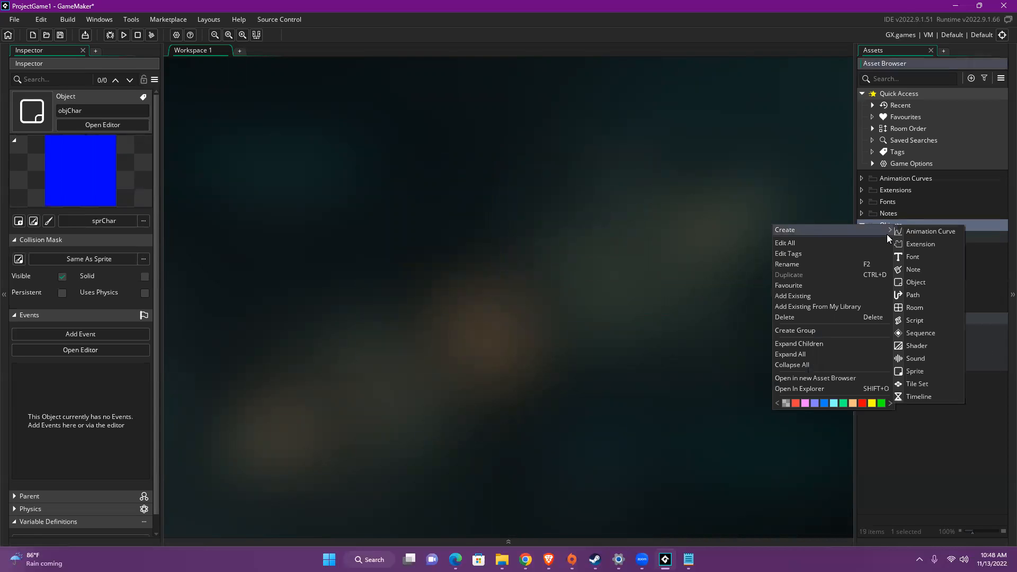
left_click(916, 282)
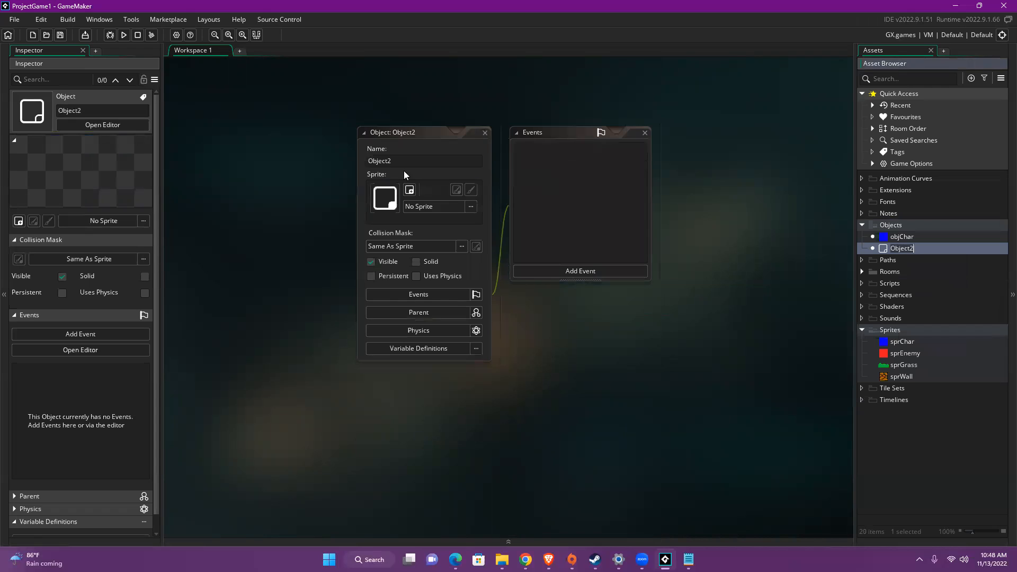
left_click_drag(402, 163, 332, 165)
type("obj")
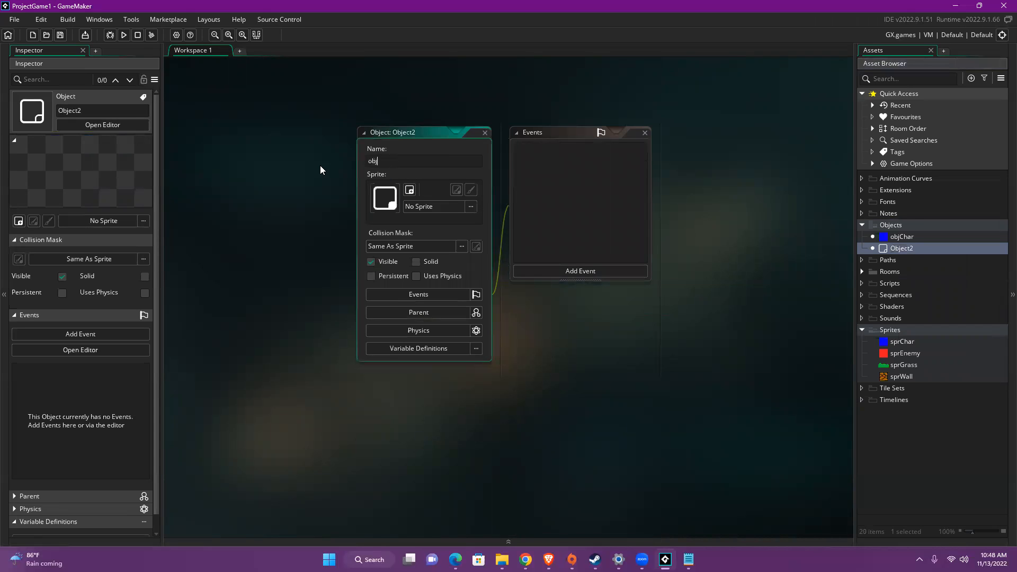
type("Enemy")
left_click(471, 207)
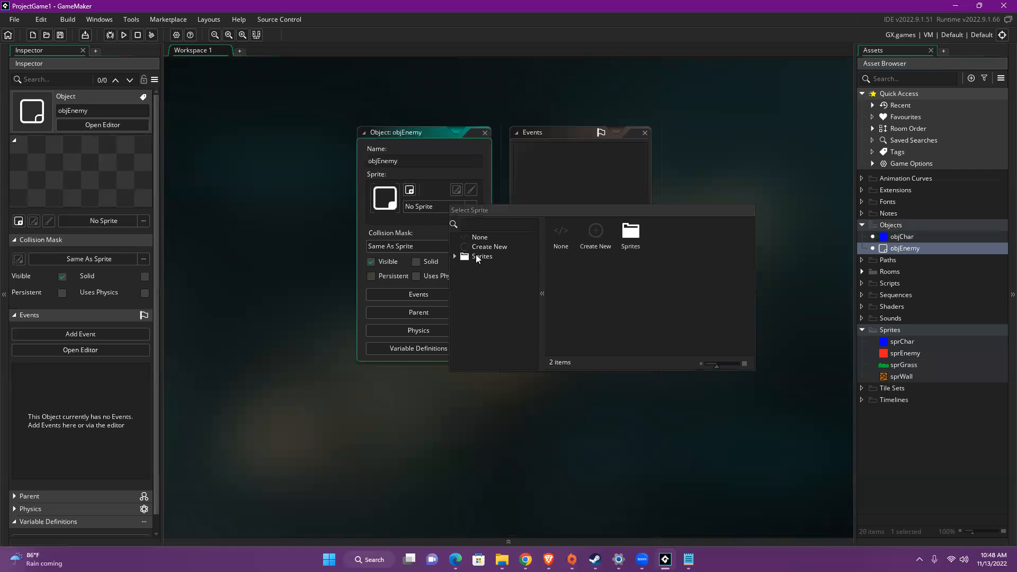
left_click(456, 257)
left_click(490, 276)
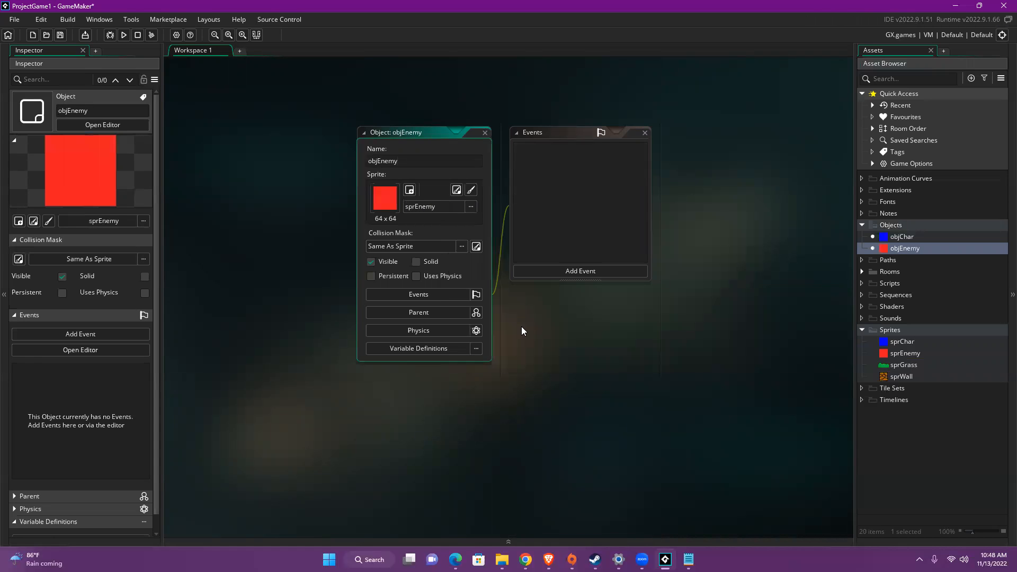
left_click(485, 133)
Create an object named objGrass in the Objects group and assign it the sprGrass sprite
right_click(897, 225)
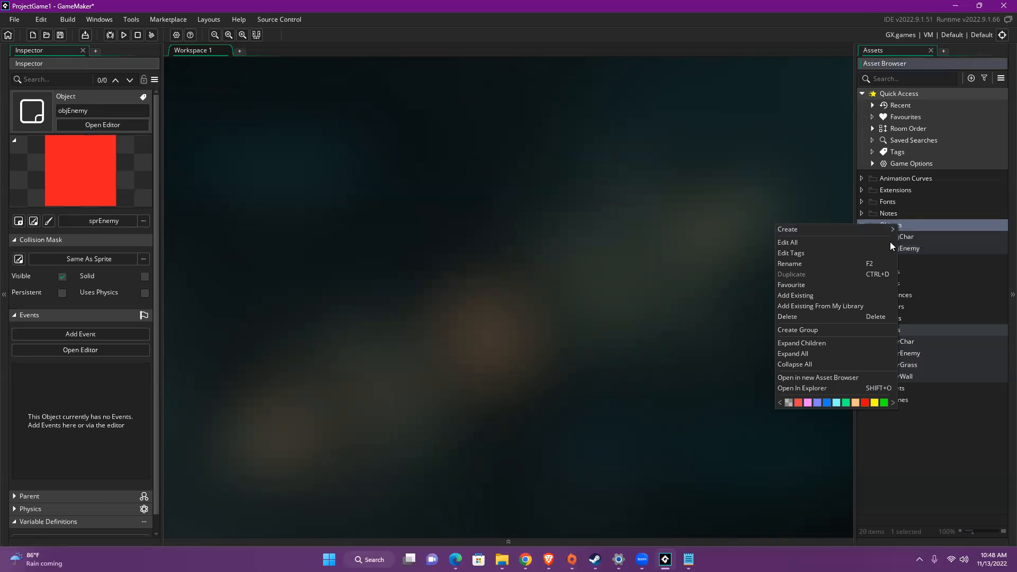
mouse_move(875, 233)
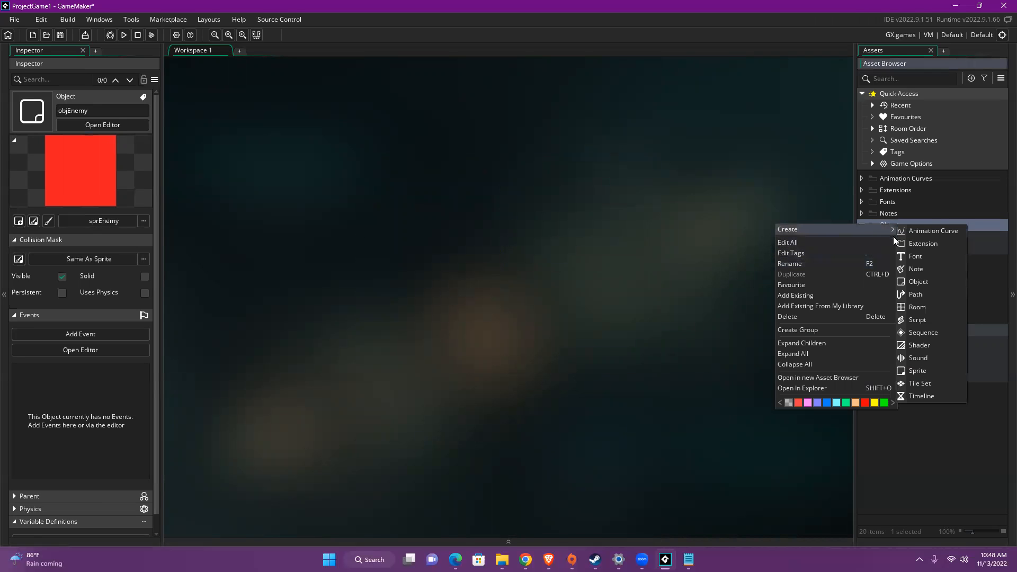
left_click(916, 281)
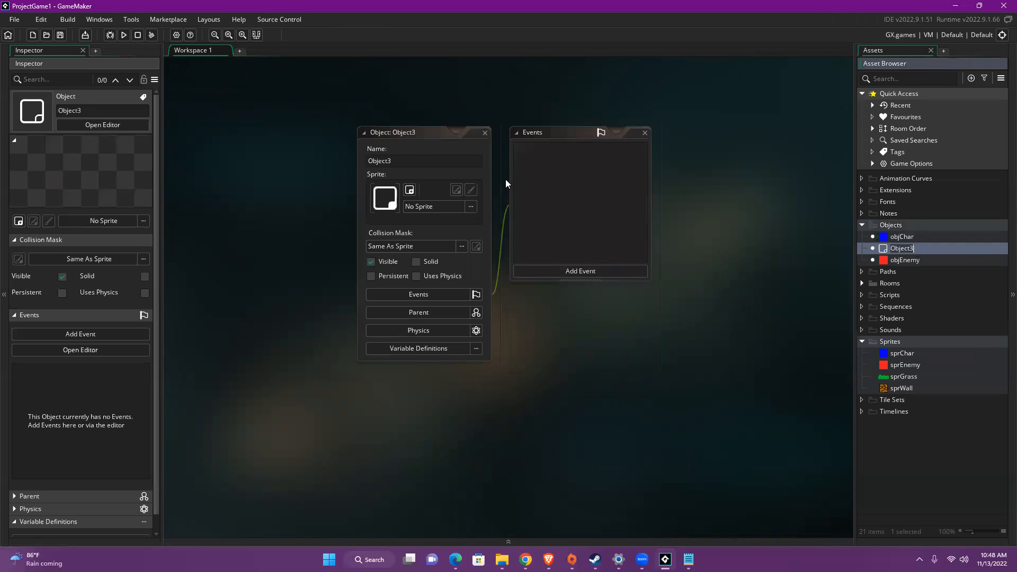
left_click(416, 161)
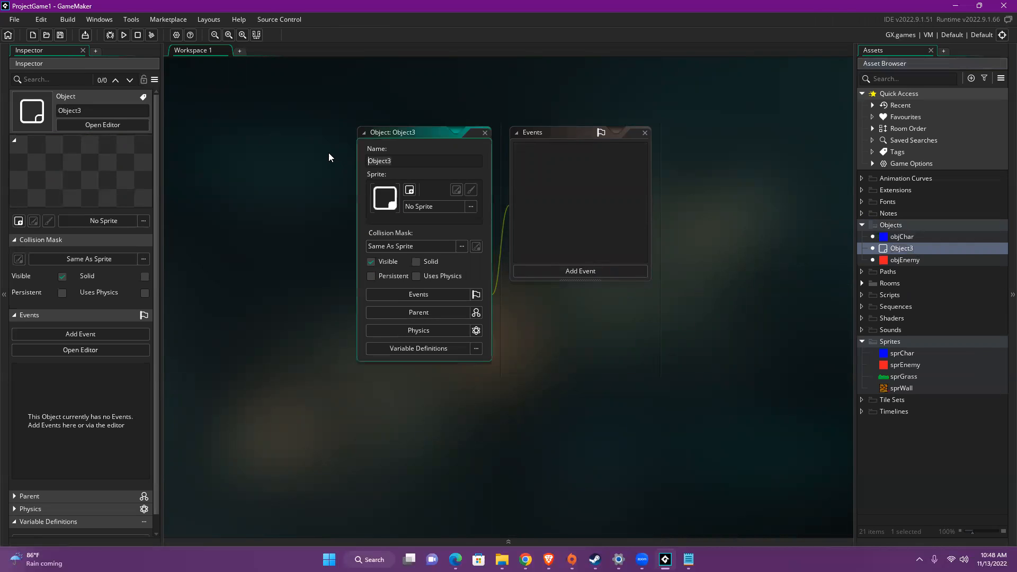
type("objGrass")
left_click(467, 207)
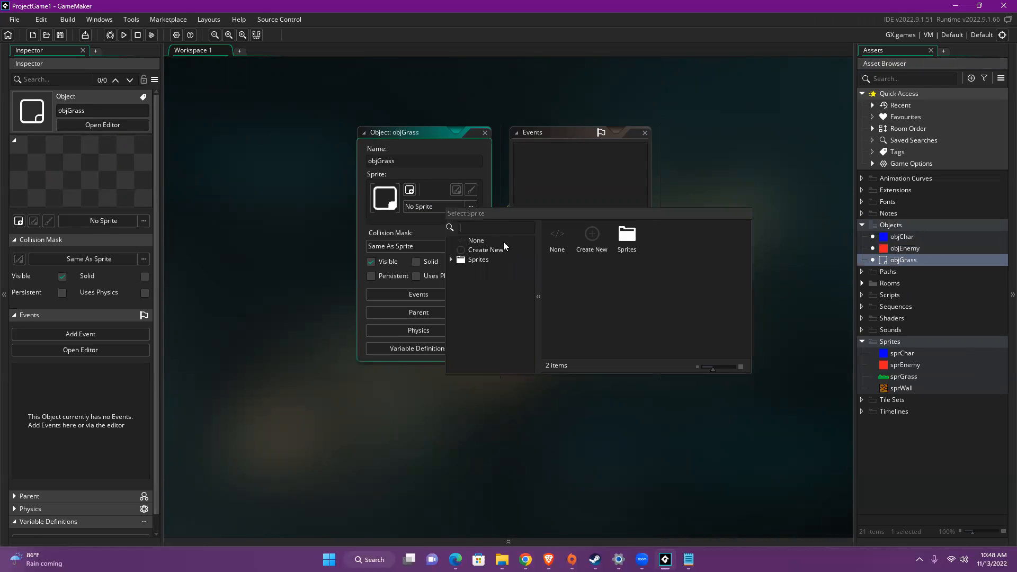
left_click(451, 259)
left_click(471, 287)
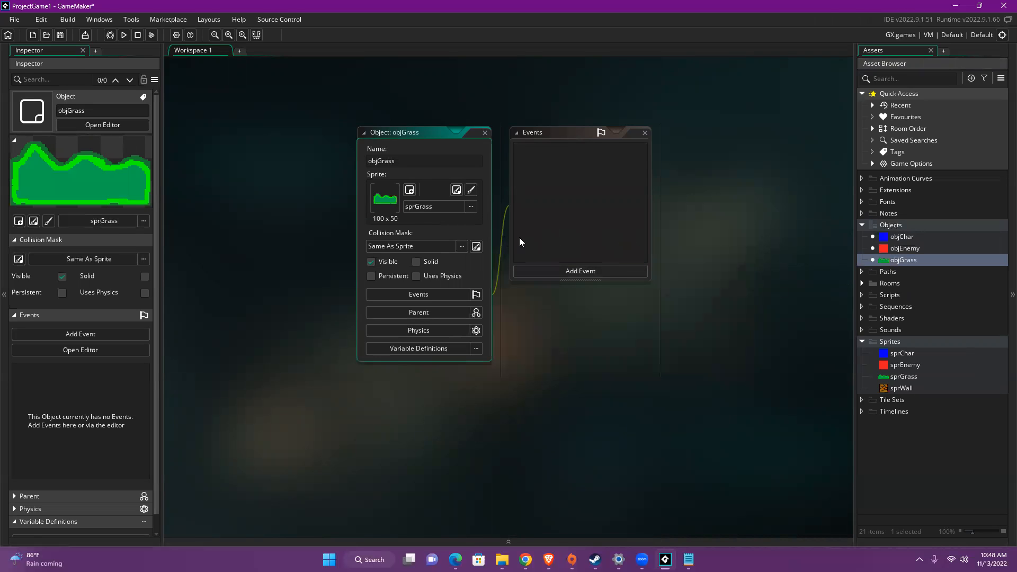
left_click(485, 133)
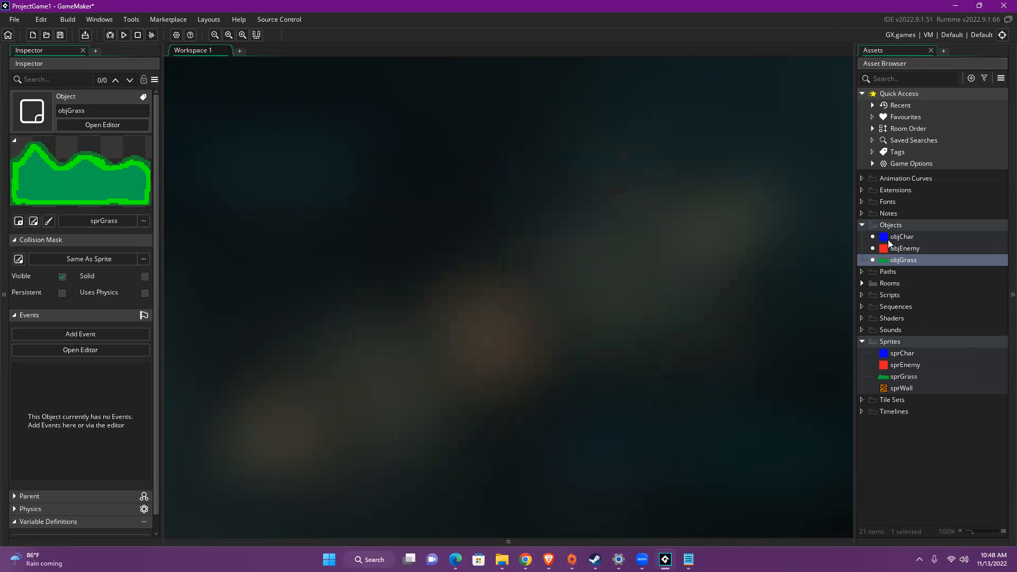
Create an object named objWall in the Objects group and assign it the sprWall sprite
left_click(895, 225)
right_click(896, 225)
mouse_move(875, 232)
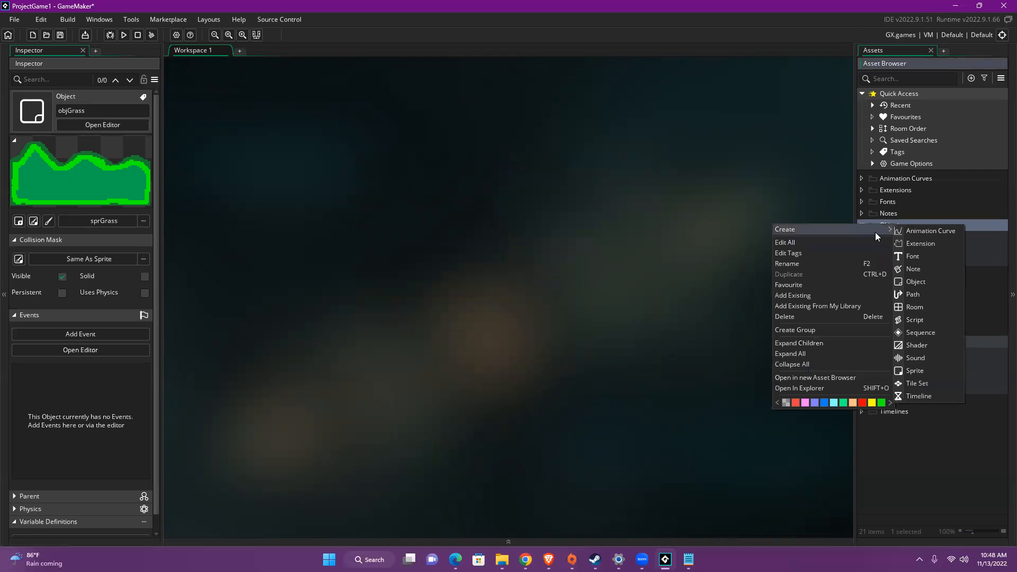
left_click(916, 282)
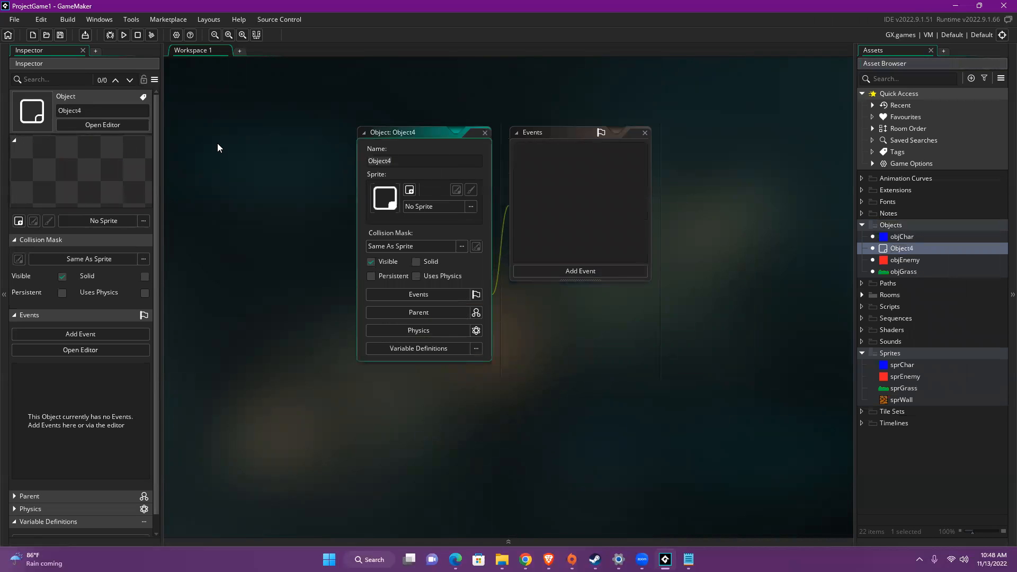
type("objWall")
left_click(472, 206)
left_click(453, 253)
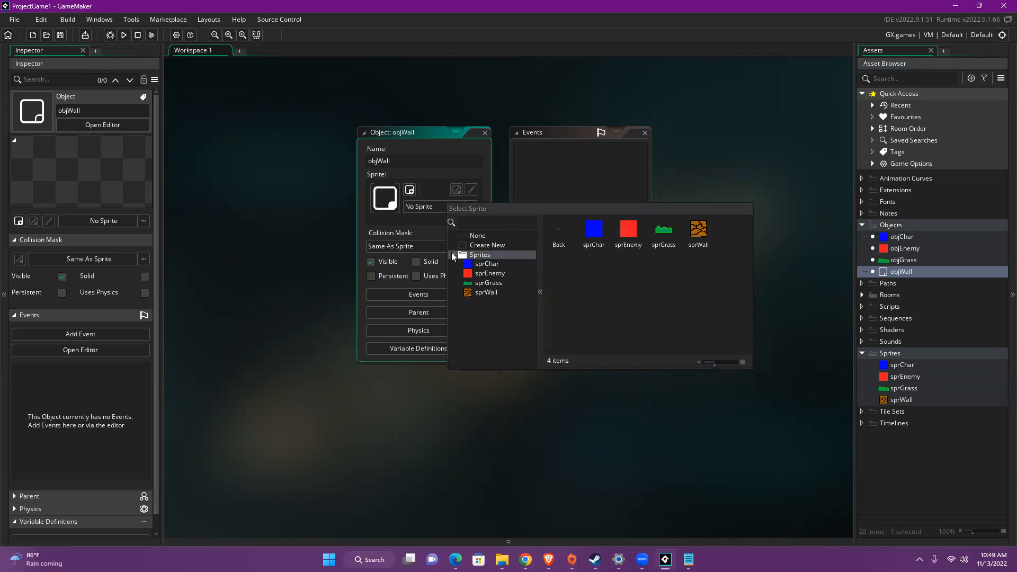
left_click(486, 292)
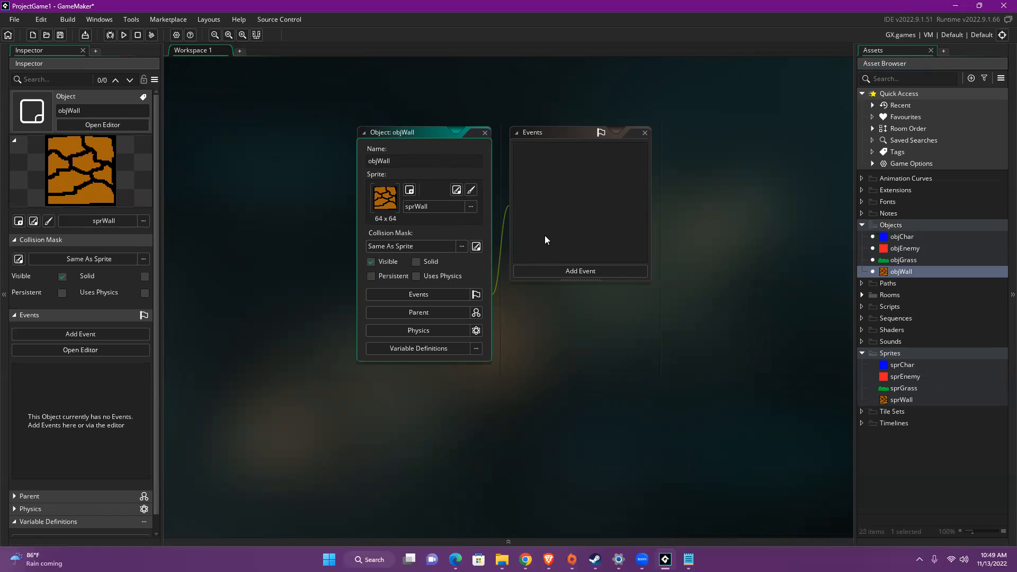
left_click(487, 131)
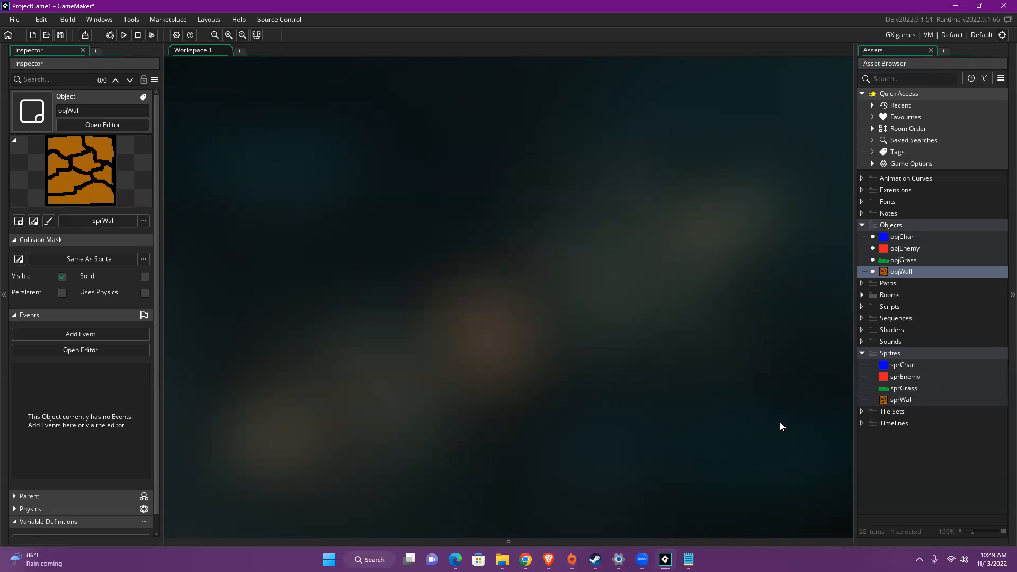
left_click(906, 401)
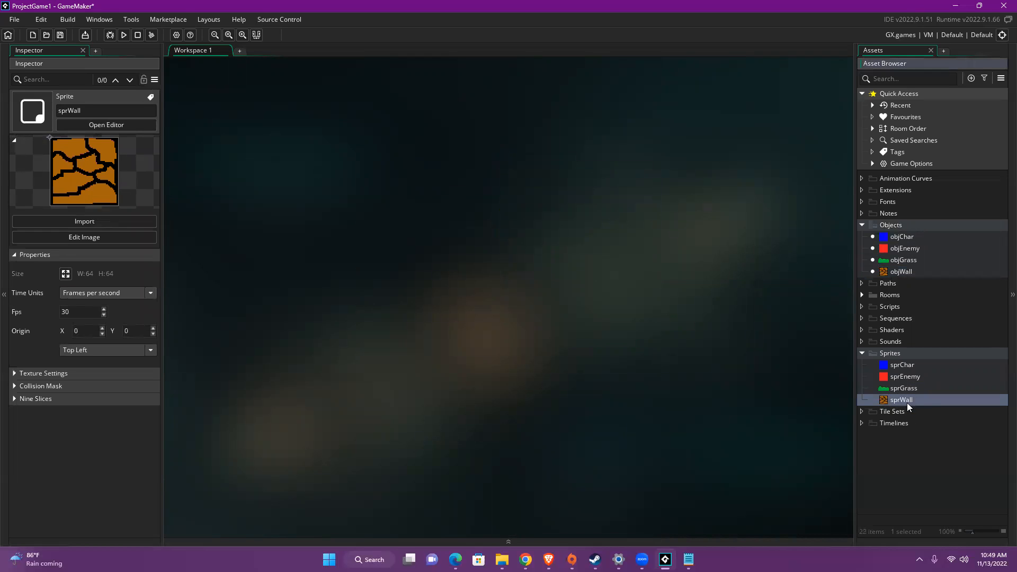
Open Room1 and place an objWall instance in the room's lower-left corner, at X 0, Y 672
left_click(902, 272)
left_click(862, 294)
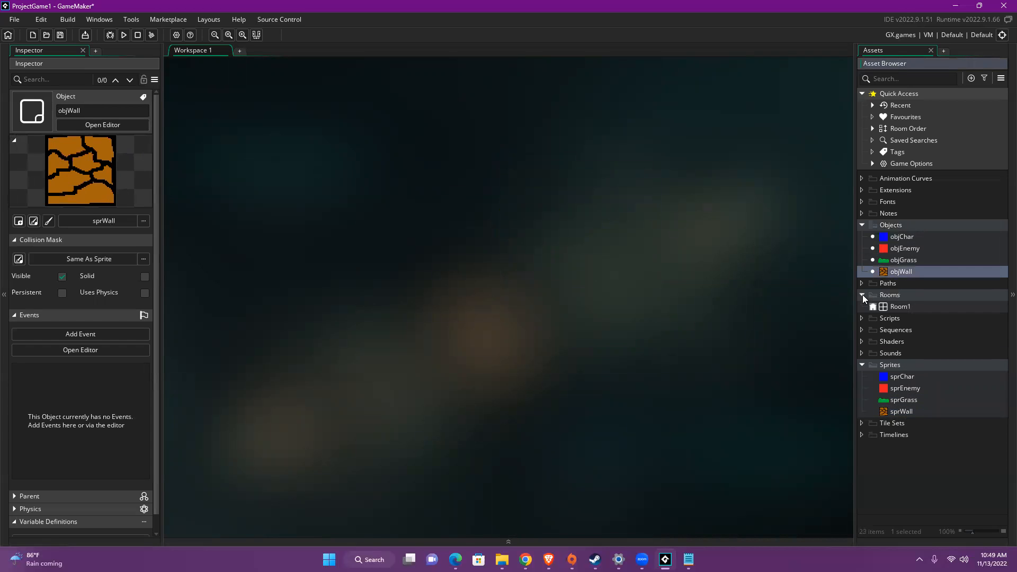
double_click(893, 306)
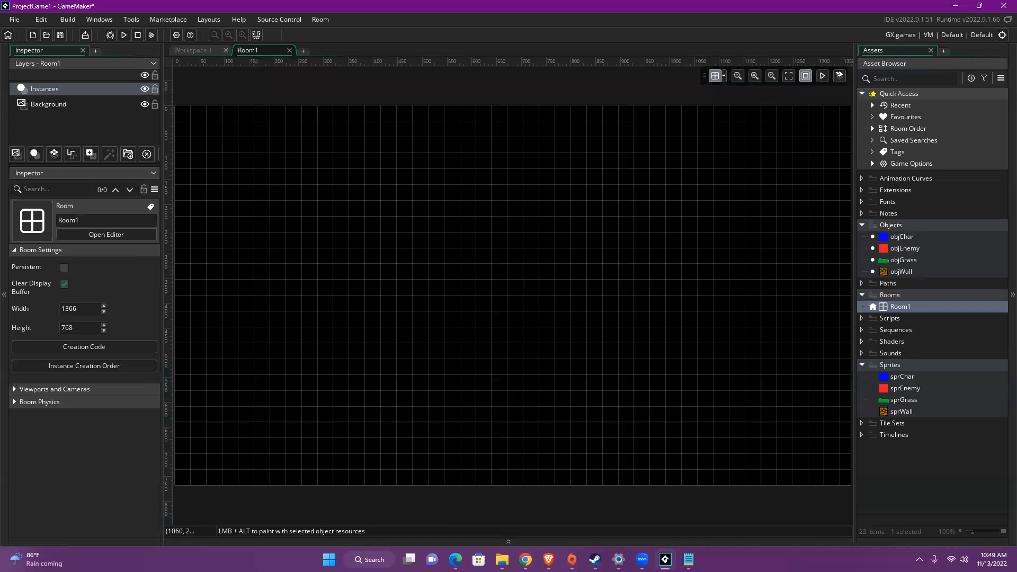
left_click_drag(908, 272, 189, 451)
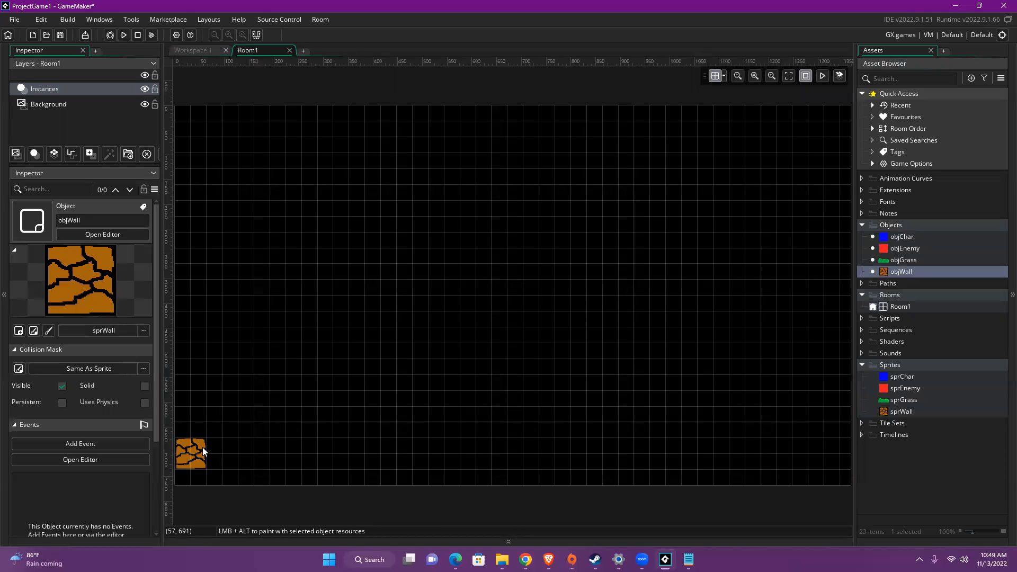
left_click(201, 446)
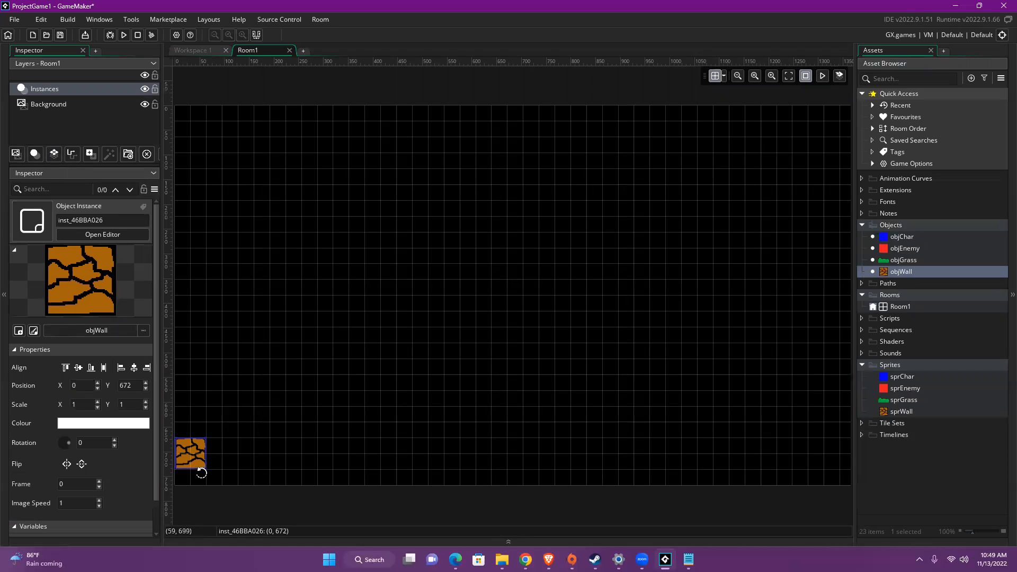
left_click_drag(200, 455, 269, 458)
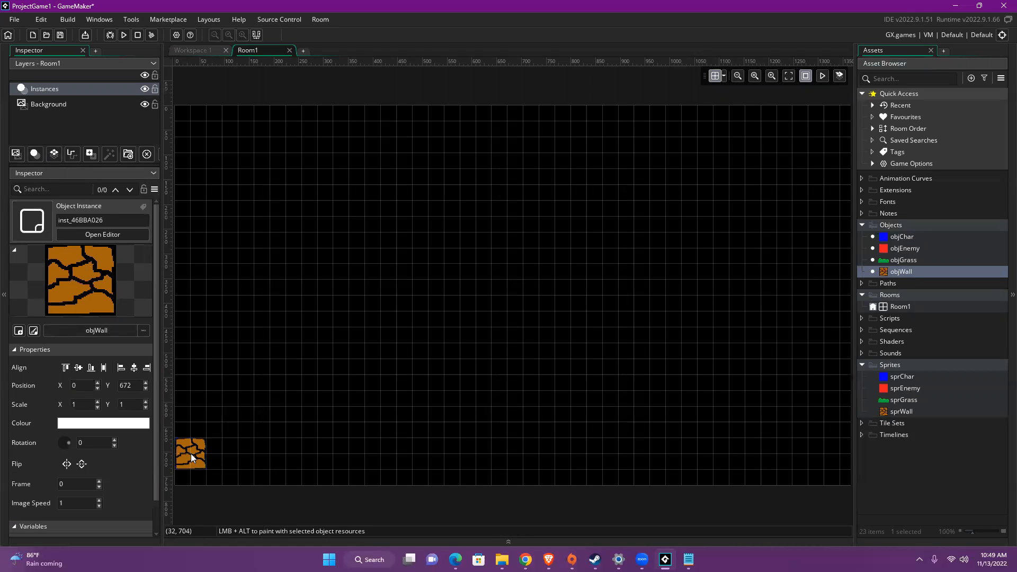
Add a second objWall instance directly beside the first one, at X 64, Y 672
mouse_move(892, 409)
left_mouse_down()
mouse_move(259, 445)
mouse_move(917, 381)
mouse_move(900, 411)
left_mouse_up()
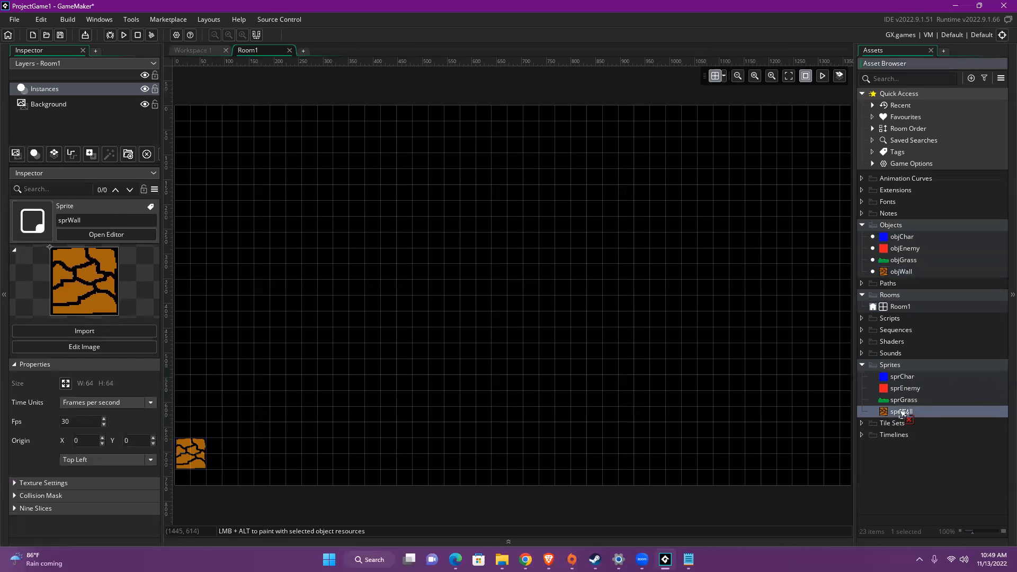
left_click_drag(901, 271, 210, 443)
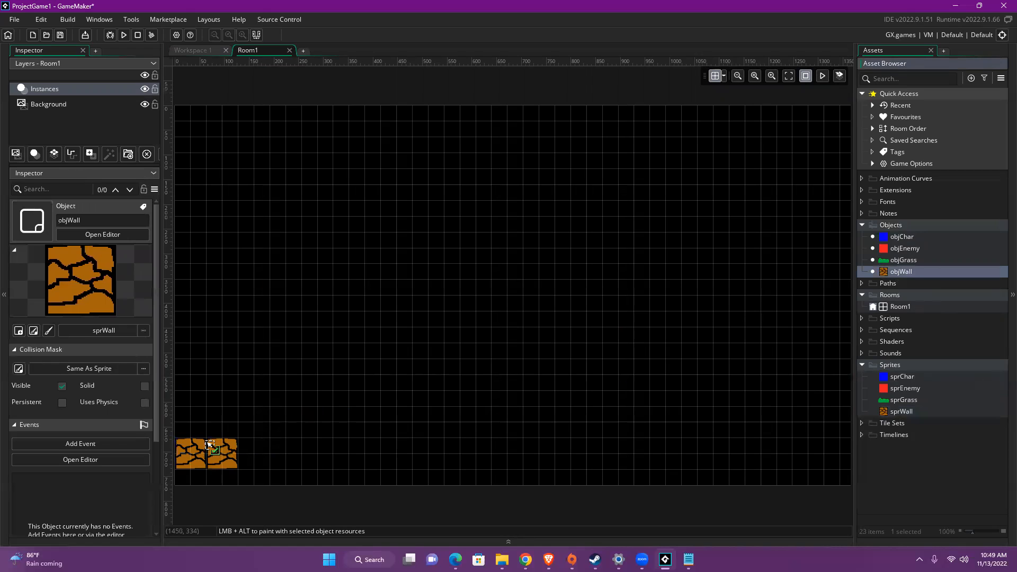
scroll(72, 360, "down", 2)
scroll(72, 360, "down", 1)
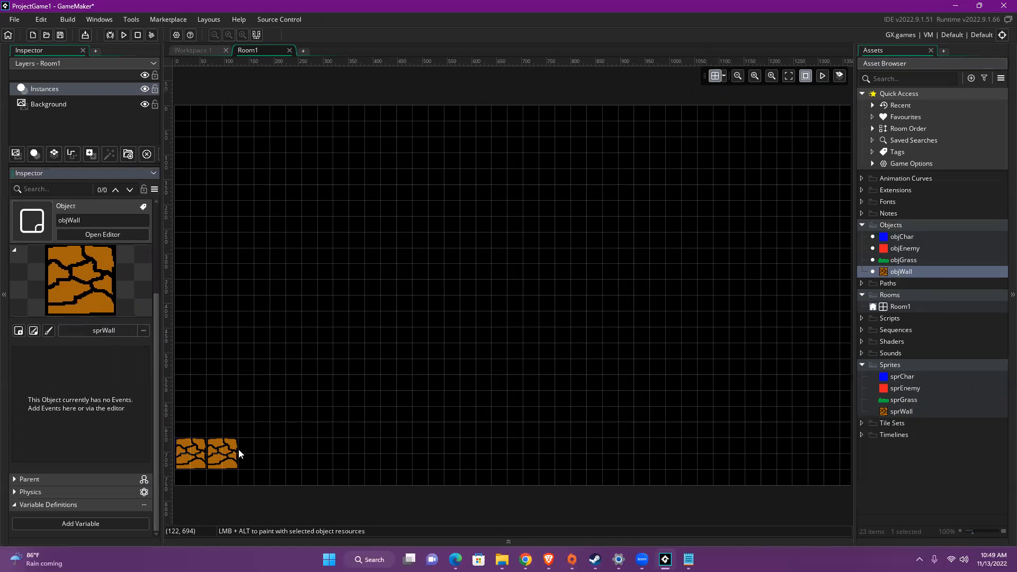
left_click(255, 449)
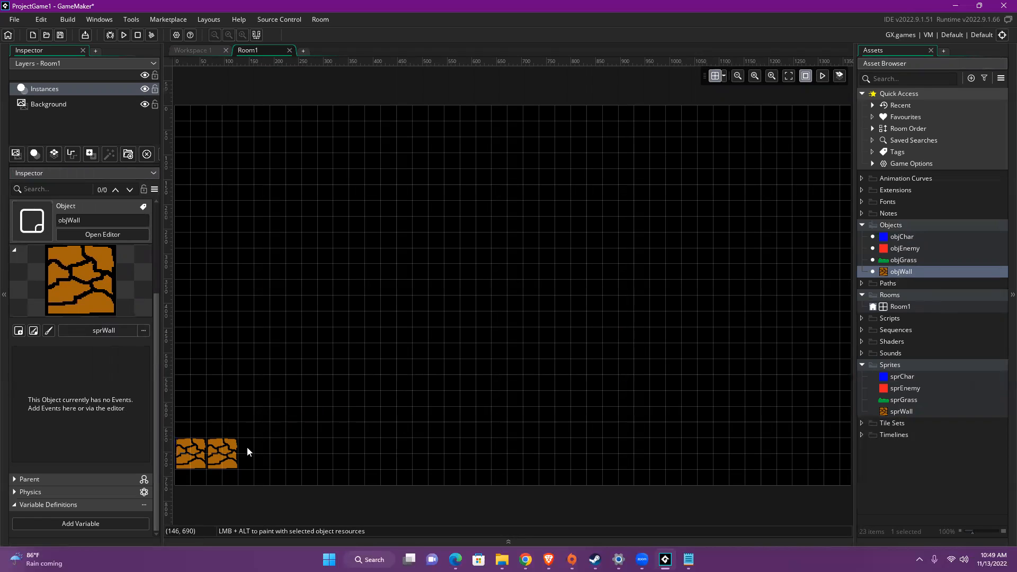
left_click(219, 452)
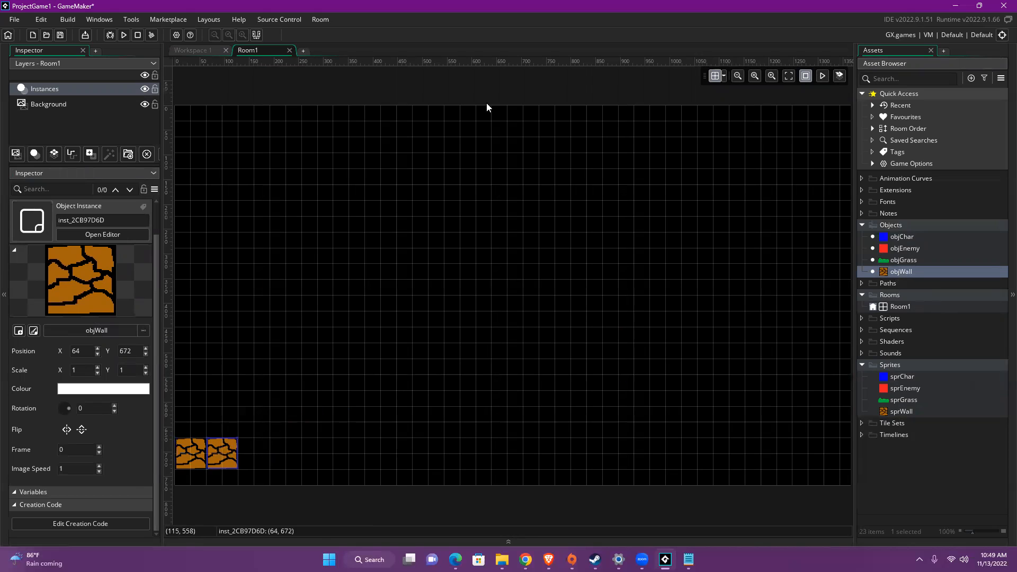
left_click(62, 106)
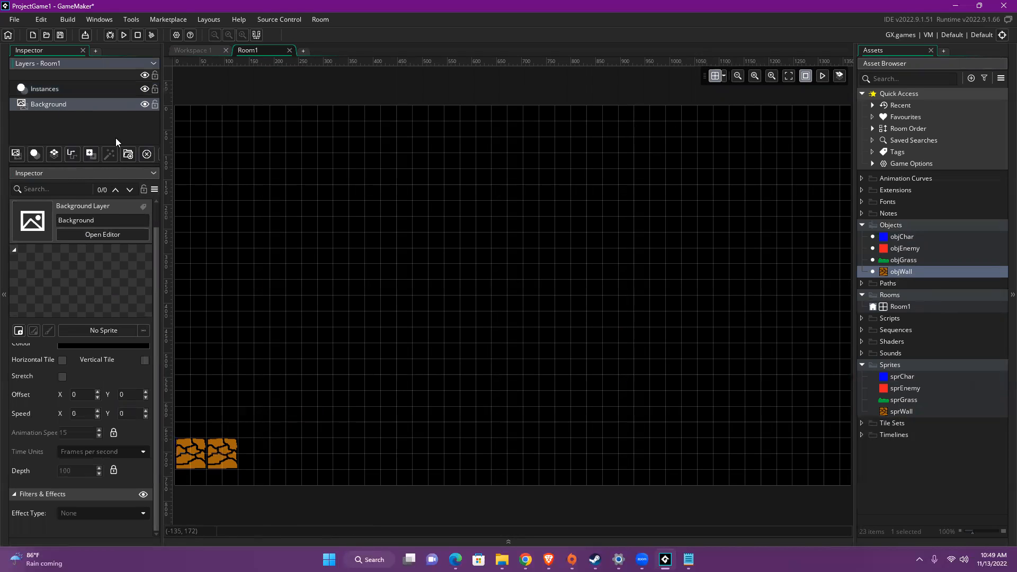
left_click(144, 175)
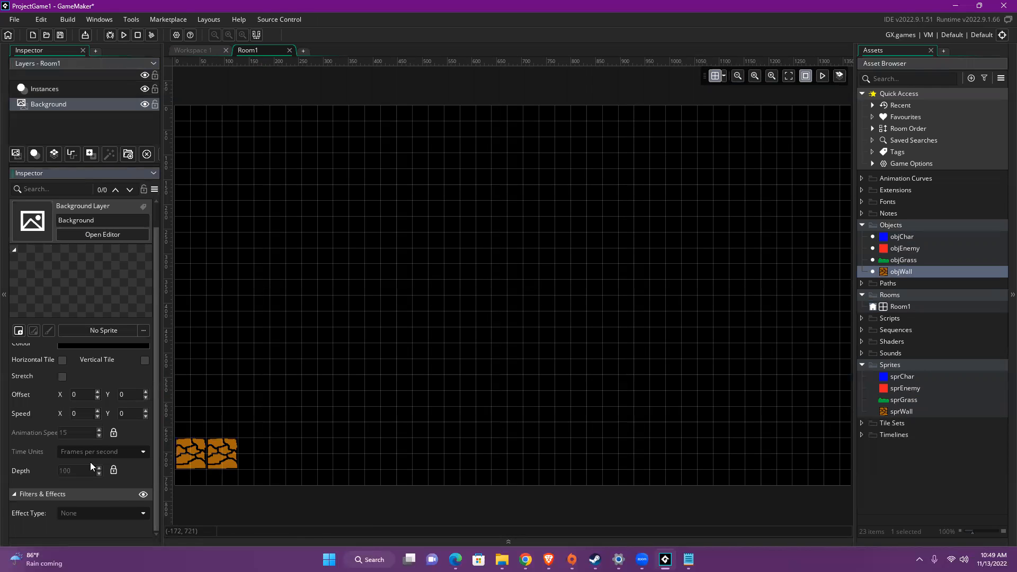
scroll(90, 462, "up", 1)
left_click(182, 454)
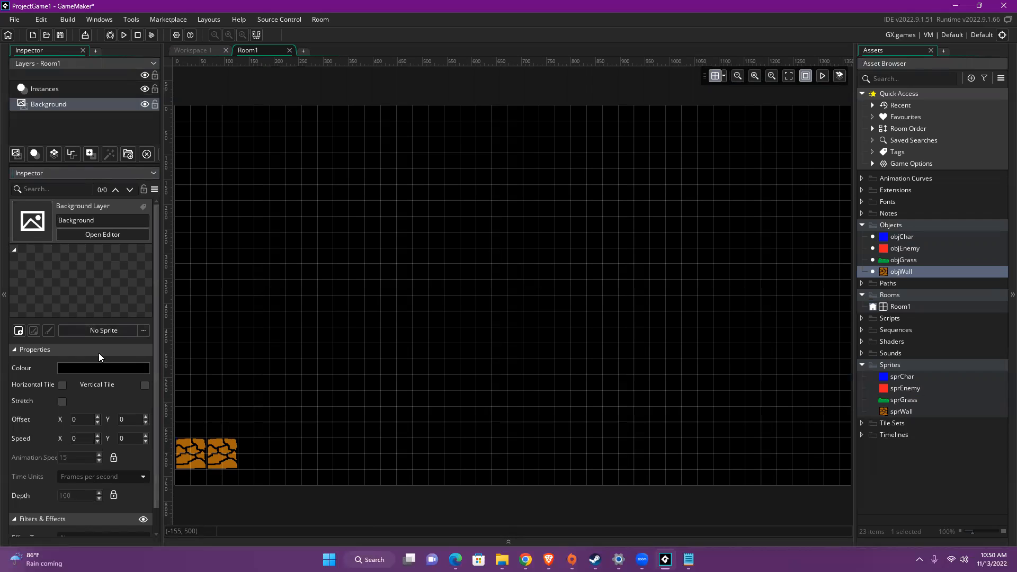
left_click_drag(883, 270, 256, 450)
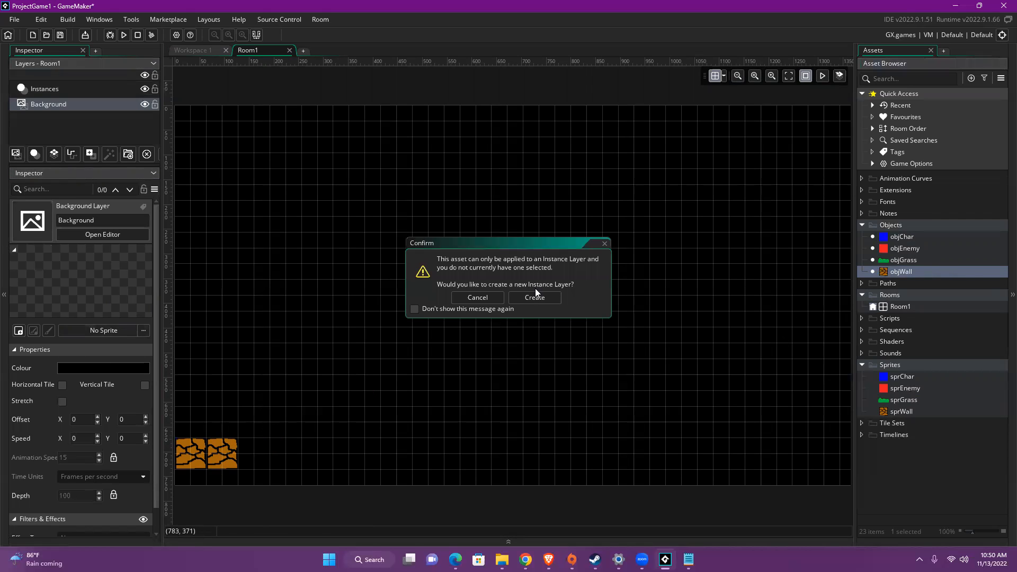
left_click(492, 297)
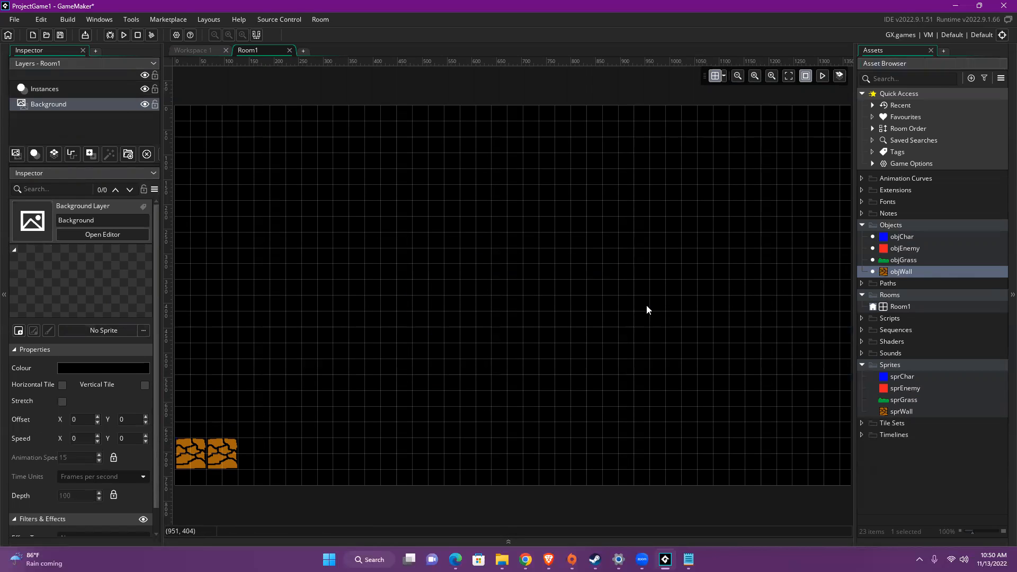
On the Instances layer, add a third objWall to the row and move the first one to its other end, at X 192, Y 672
left_click(73, 89)
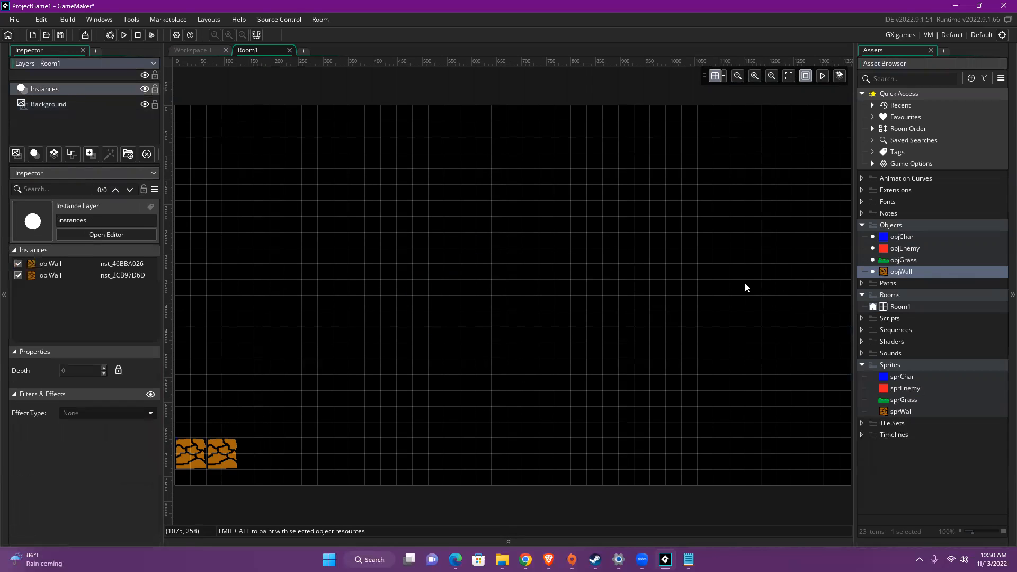
left_click_drag(884, 271, 250, 449)
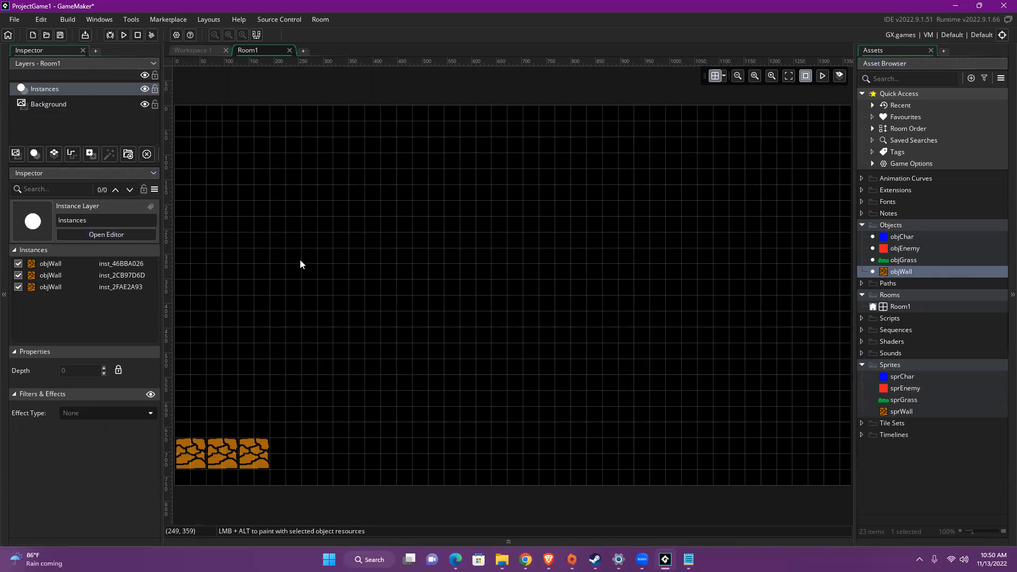
left_click(35, 264)
left_click_drag(186, 460, 282, 467)
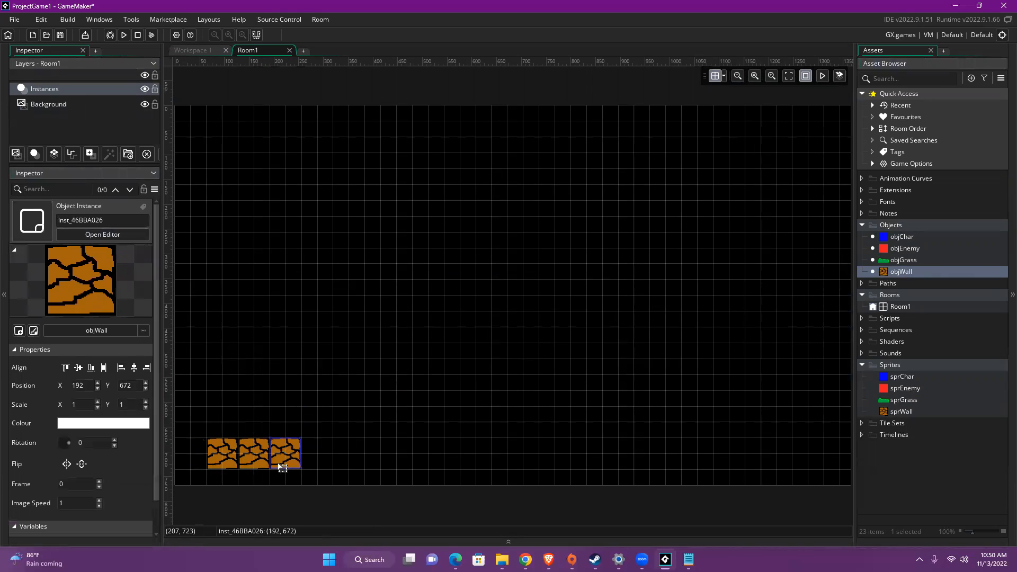
Place objChar on top of the middle wall block and extend the row with two more objWall instances
left_click(901, 237)
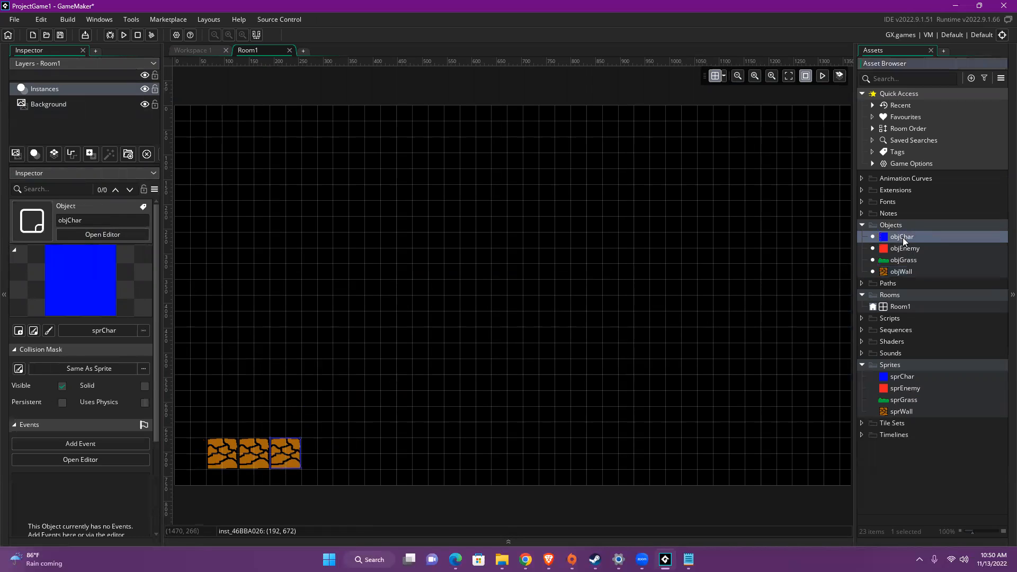
left_click_drag(903, 237, 268, 421)
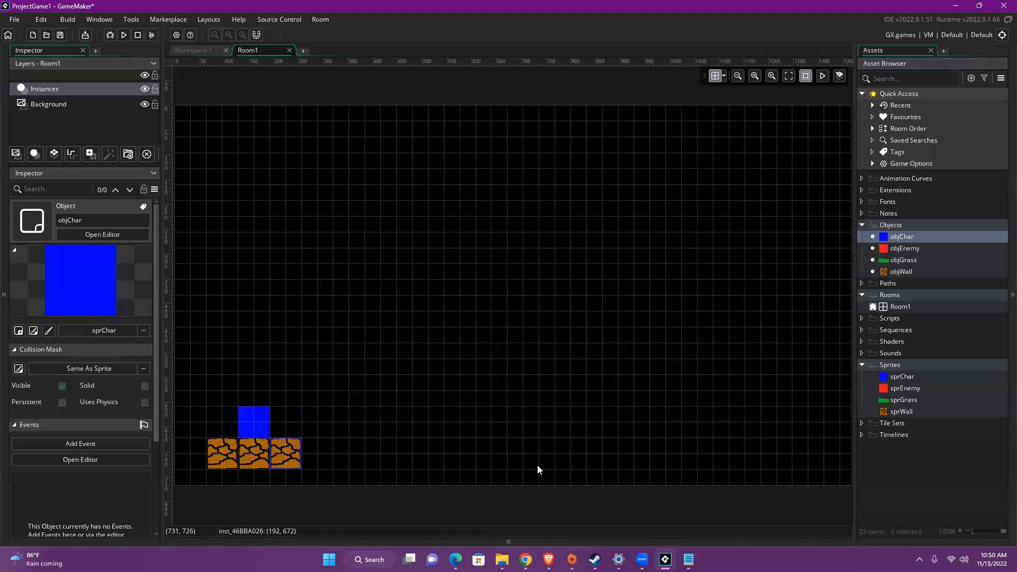
left_click(908, 272)
left_click_drag(908, 272, 349, 453)
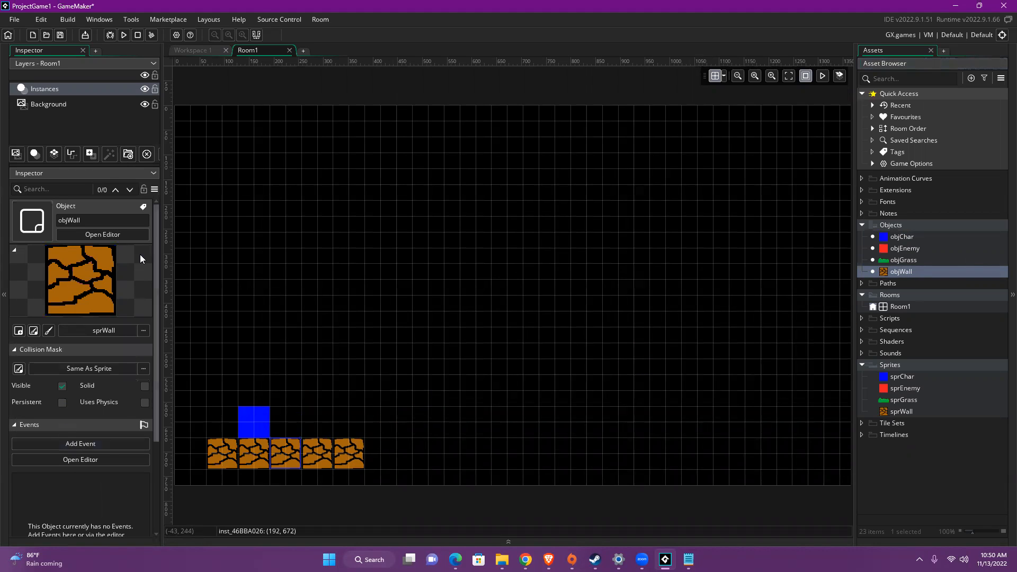
Paint 12 more objWall instances along the floor row, from X 384 to X 1152 at Y 672
left_click(96, 273)
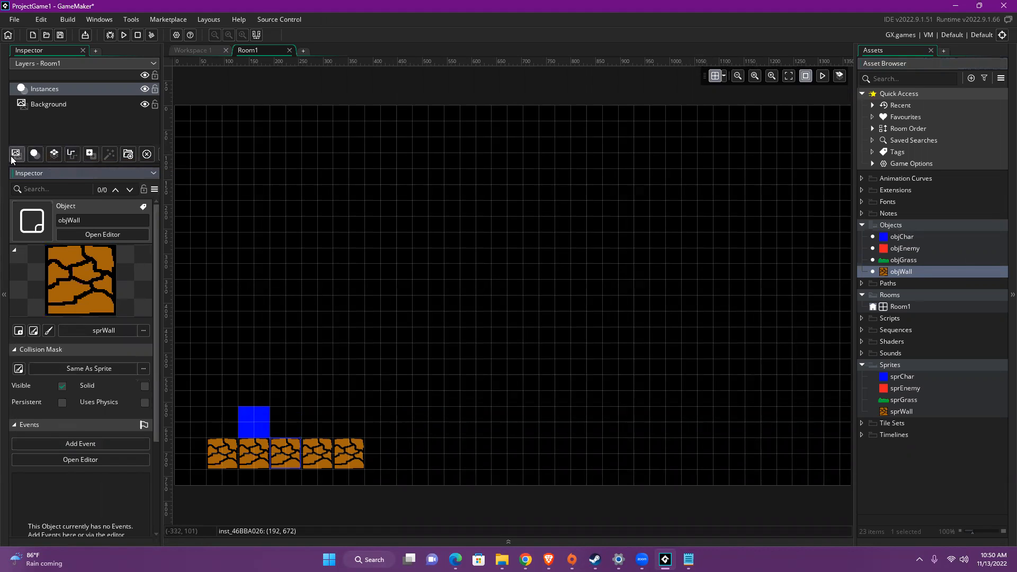
left_click(52, 90)
left_click(60, 264)
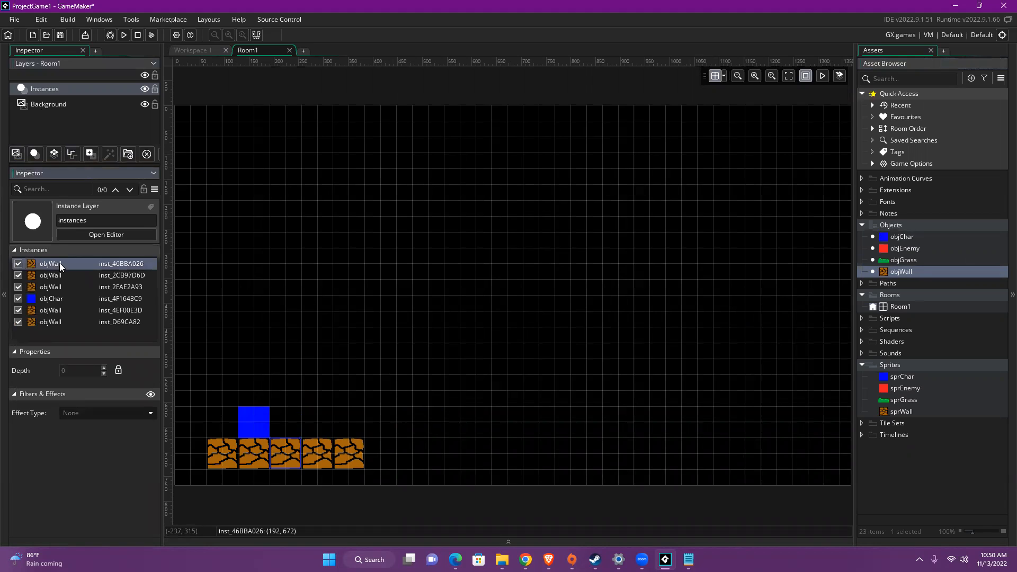
left_click(144, 235)
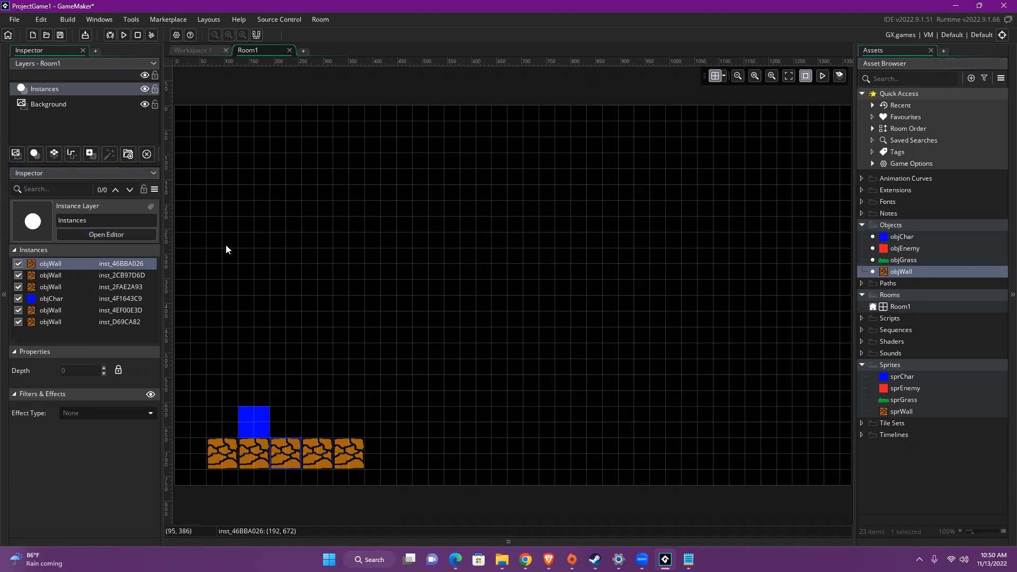
left_click(350, 459)
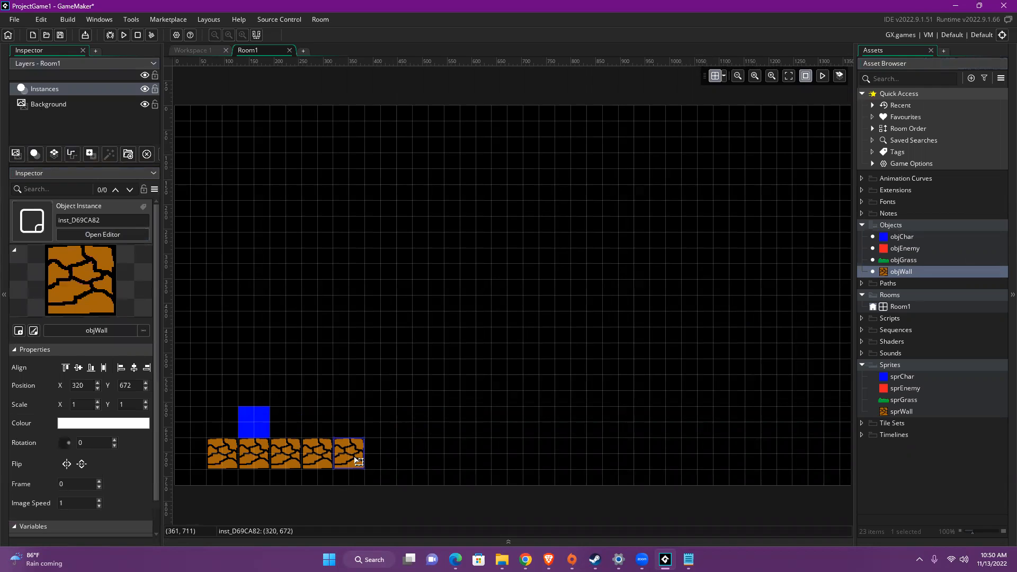
left_click(392, 462)
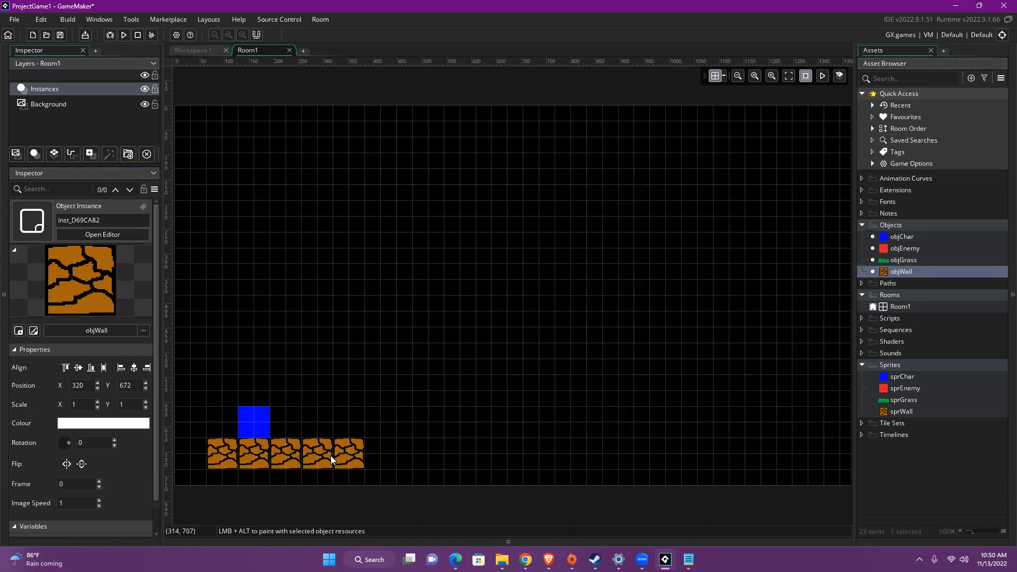
left_click_drag(365, 447, 744, 451, "alt")
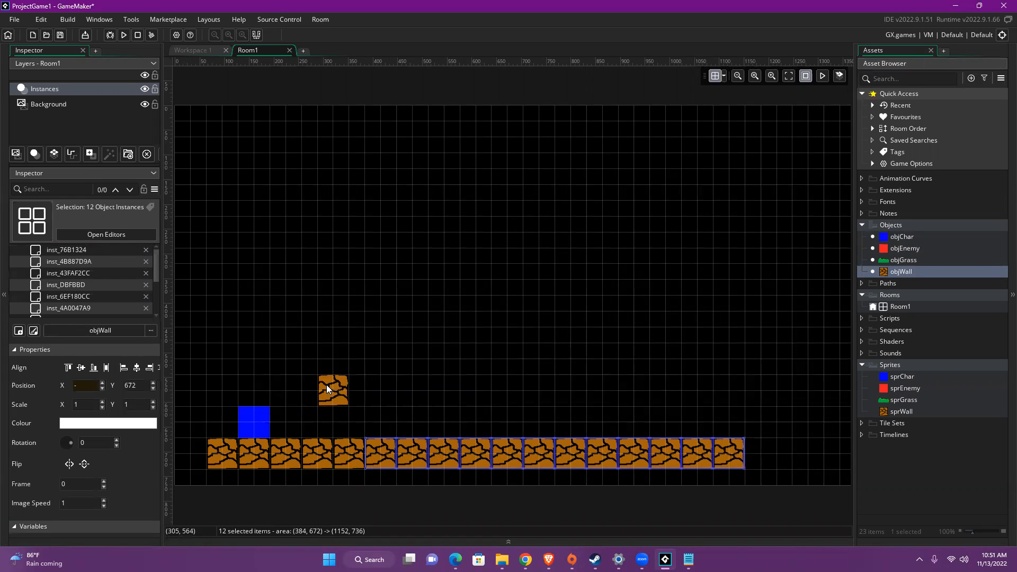
Paint three floating objWall platforms above the floor: four blocks, four blocks at Y 416, and three blocks at Y 512
left_click_drag(329, 370, 436, 373, "alt")
left_click_drag(514, 321, 630, 327, "alt")
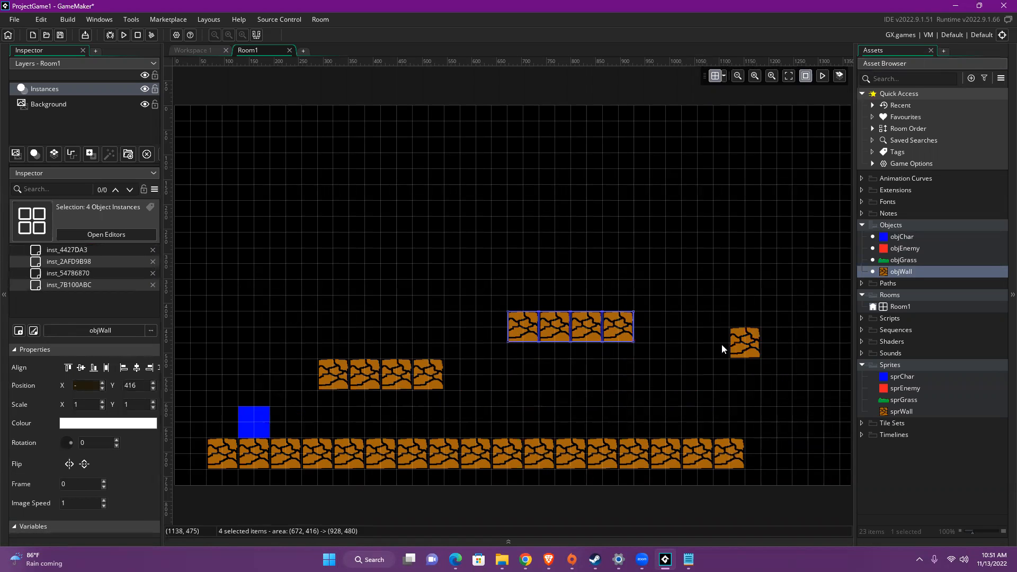
left_click_drag(708, 366, 788, 372, "alt")
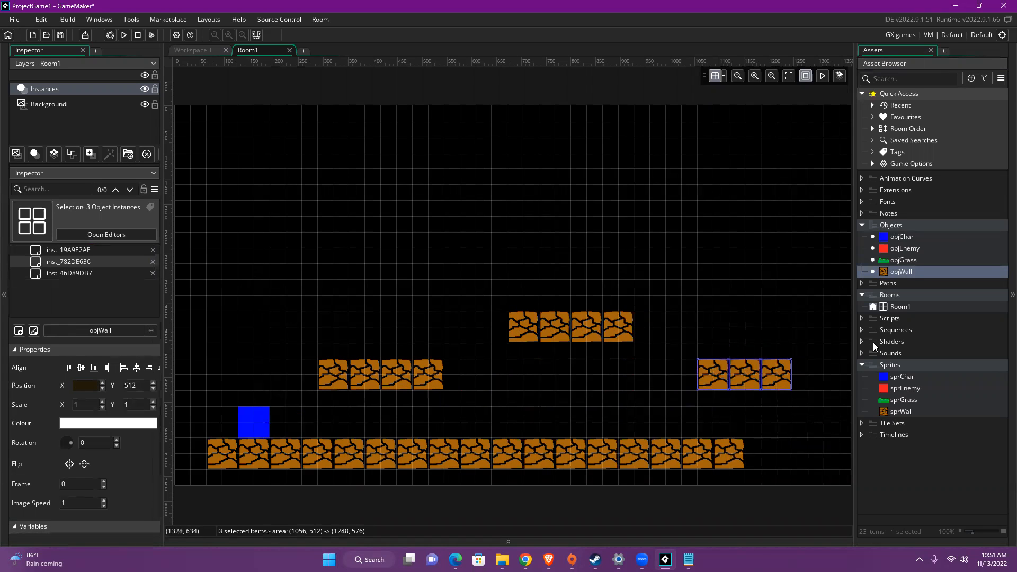
Place three objEnemy instances, one on top of each floating wall platform
left_click(905, 248)
left_click(742, 331, "alt")
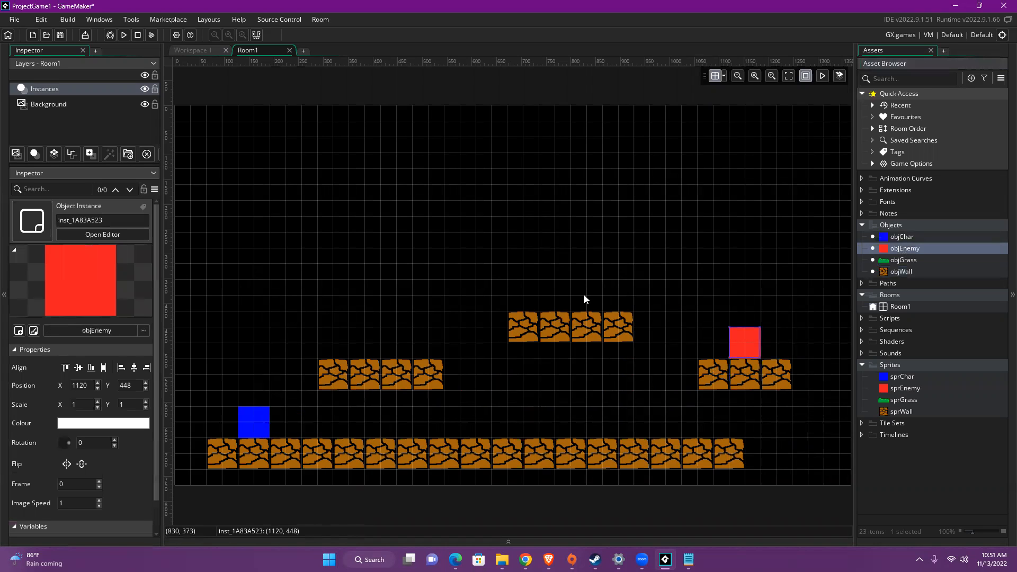
left_click(563, 291)
left_click(370, 344)
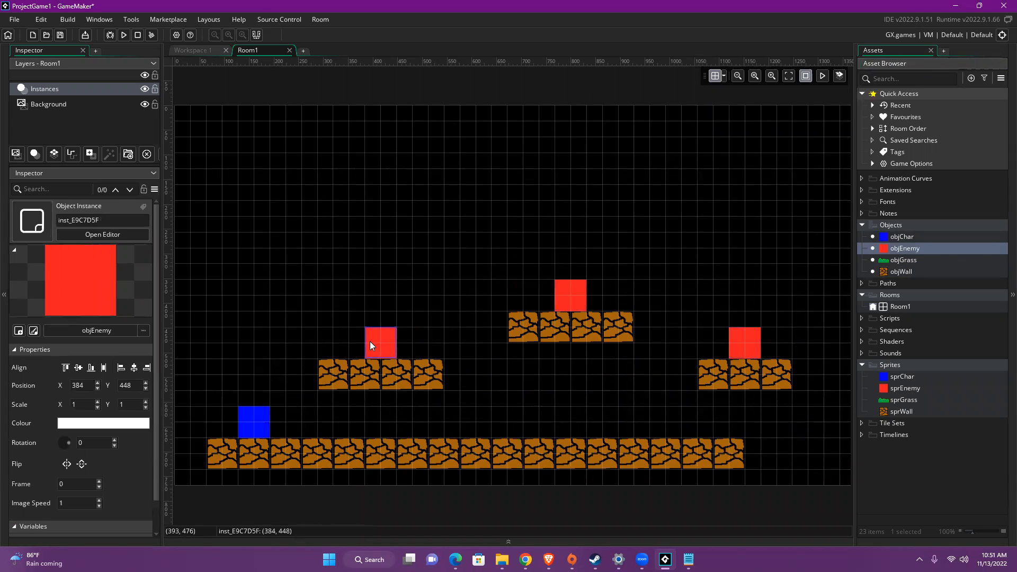
Place objGrass instances side by side on the right part of the floor, starting at X 836, Y 621
left_click_drag(903, 260, 599, 423)
left_click_drag(523, 410, 638, 412)
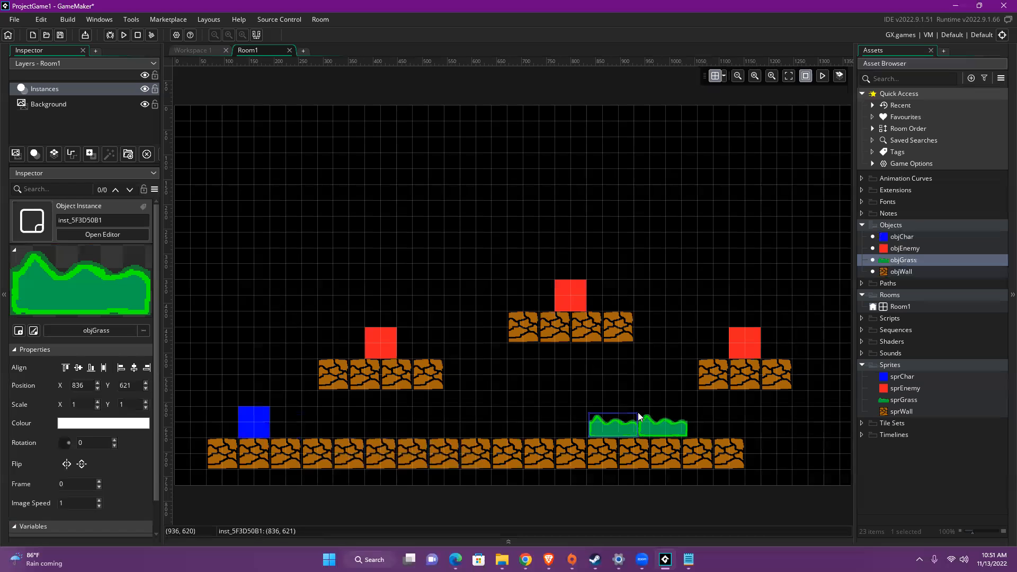
left_click(638, 413, "alt")
left_click(687, 414, "alt")
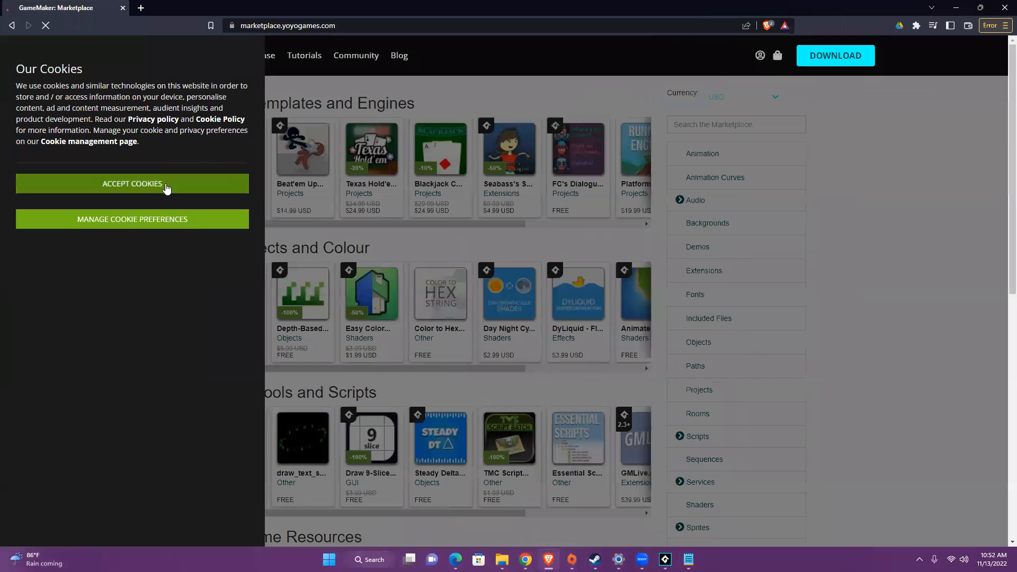
Accept the Marketplace site's cookies and open the Sprites category of assets
left_click(168, 189)
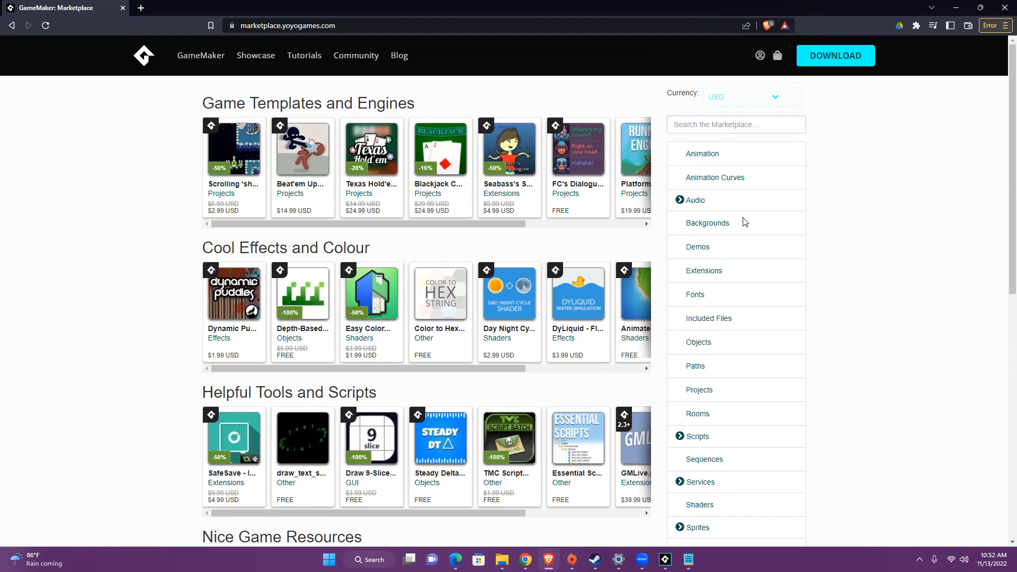
scroll(745, 221, "down", 1)
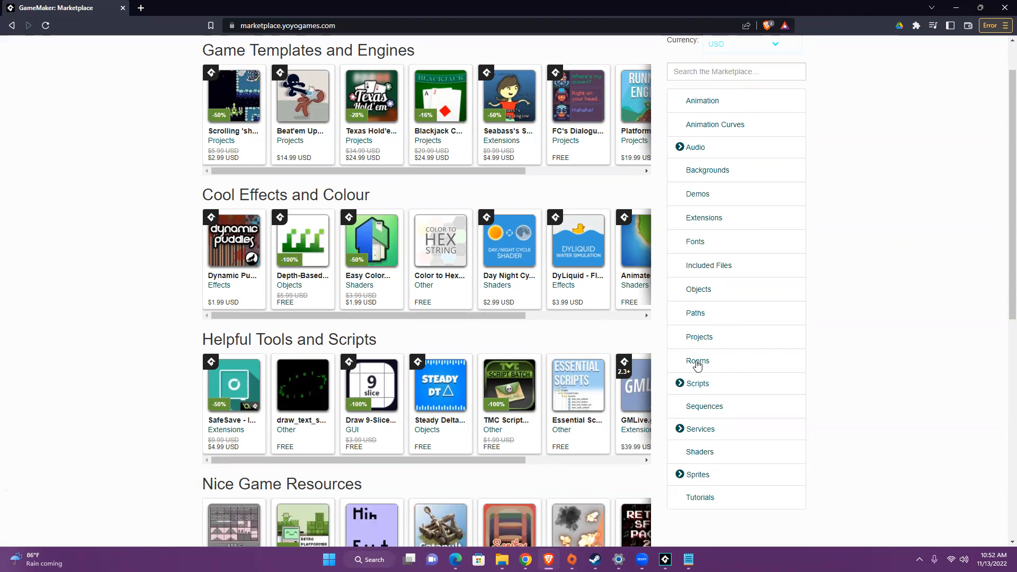
left_click(701, 477)
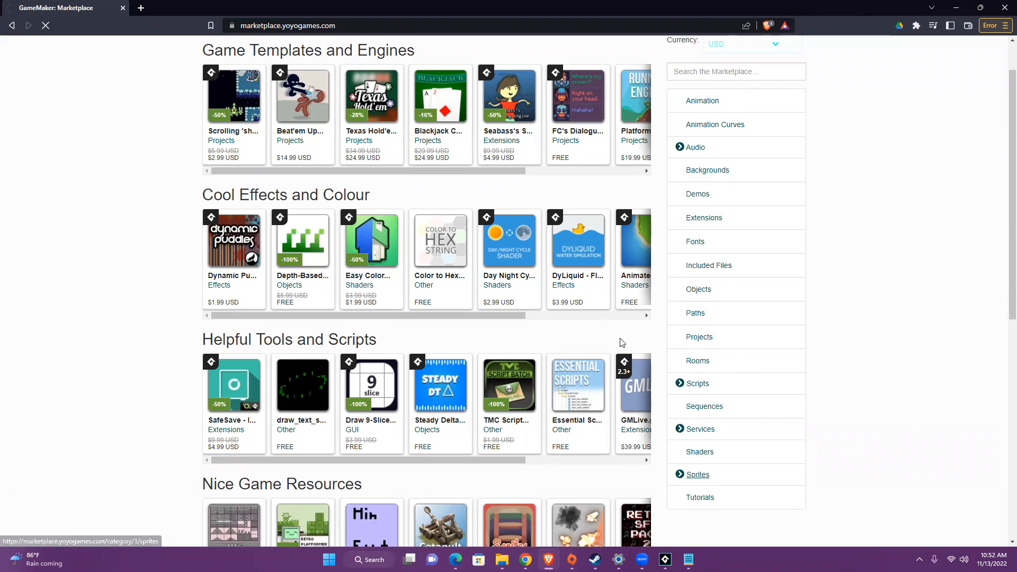
Review the package contents and details of the Simple Knight - Free sprite asset, and switch back to Room1 in GameMaker
scroll(573, 294, "down", 1)
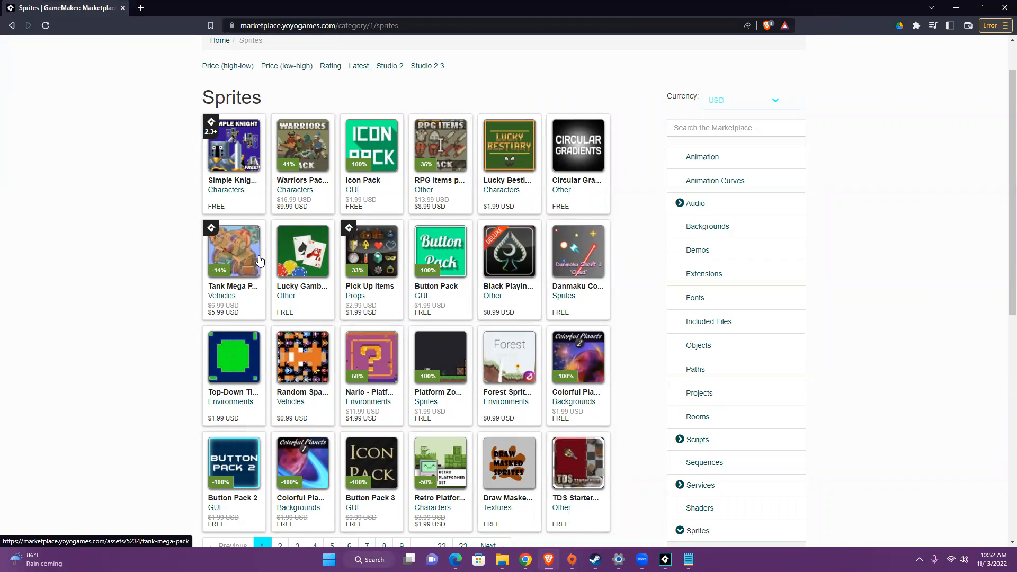
left_click(233, 159)
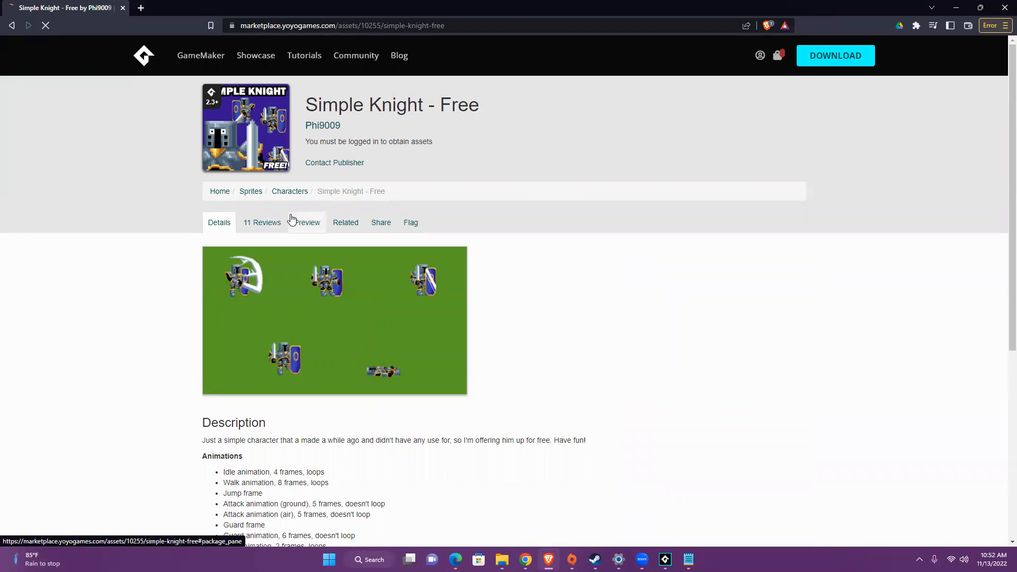
left_click(307, 223)
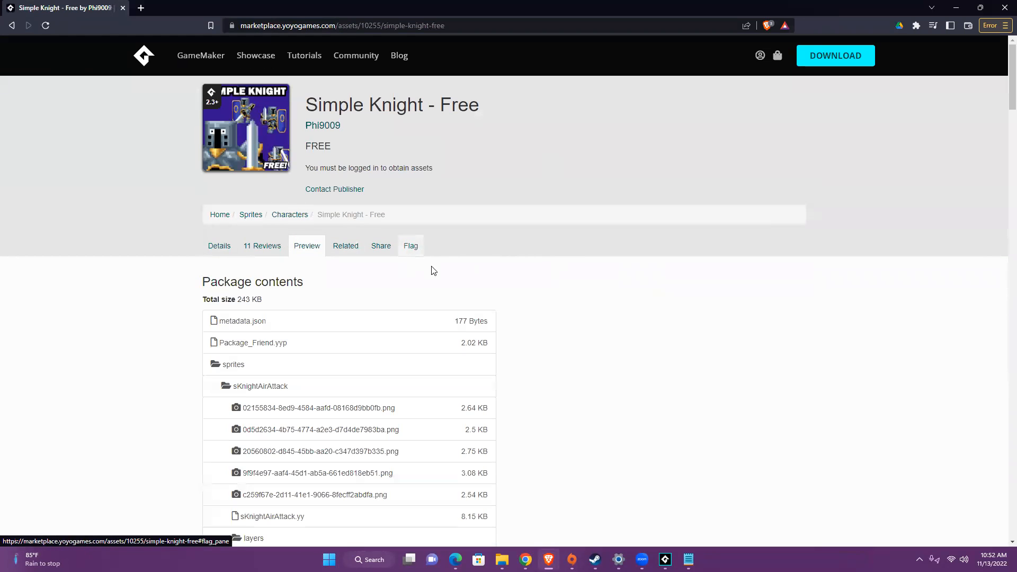
scroll(419, 273, "down", 3)
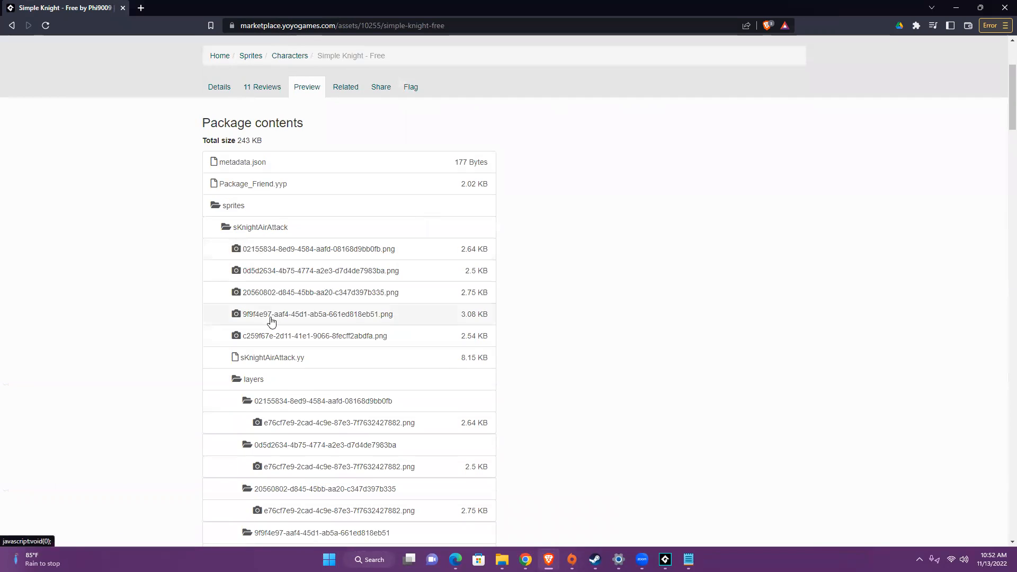
scroll(350, 191, "up", 3)
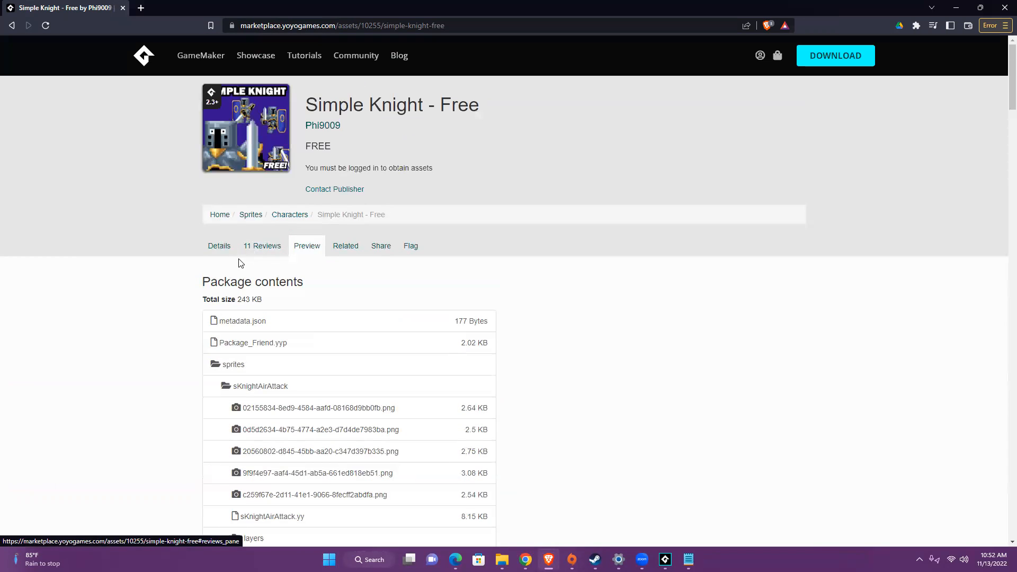
left_click(222, 249)
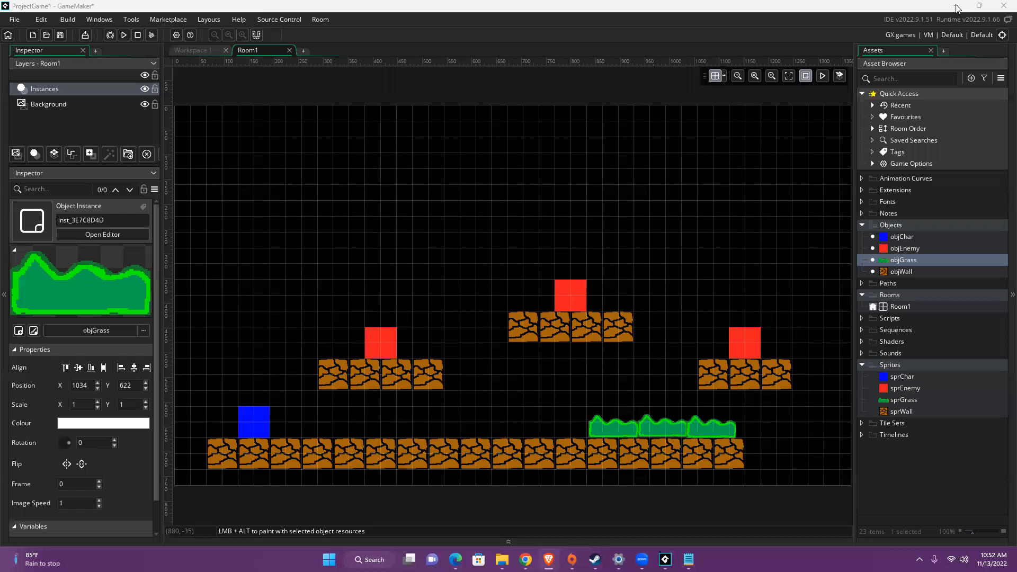
left_click(957, 7)
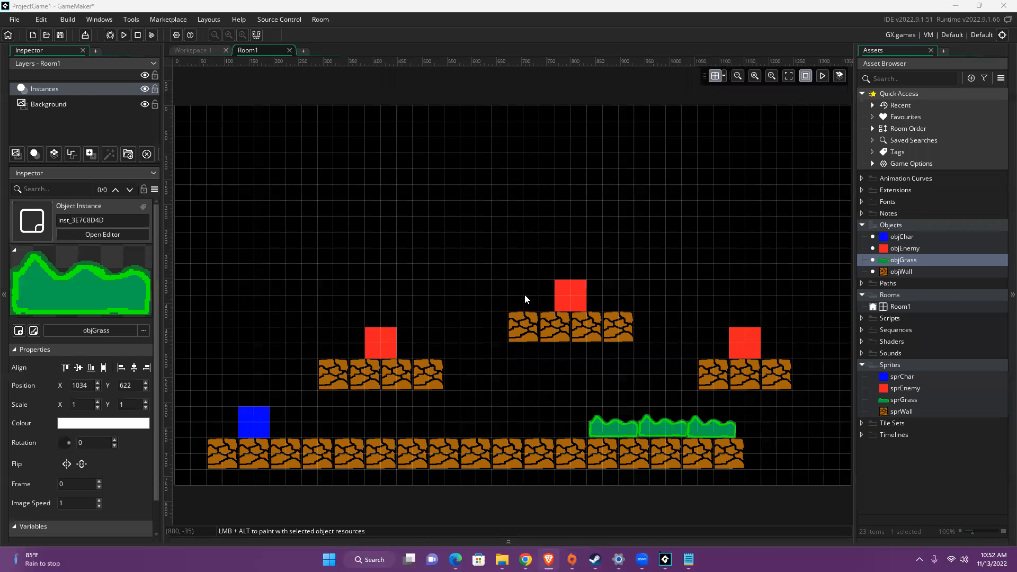